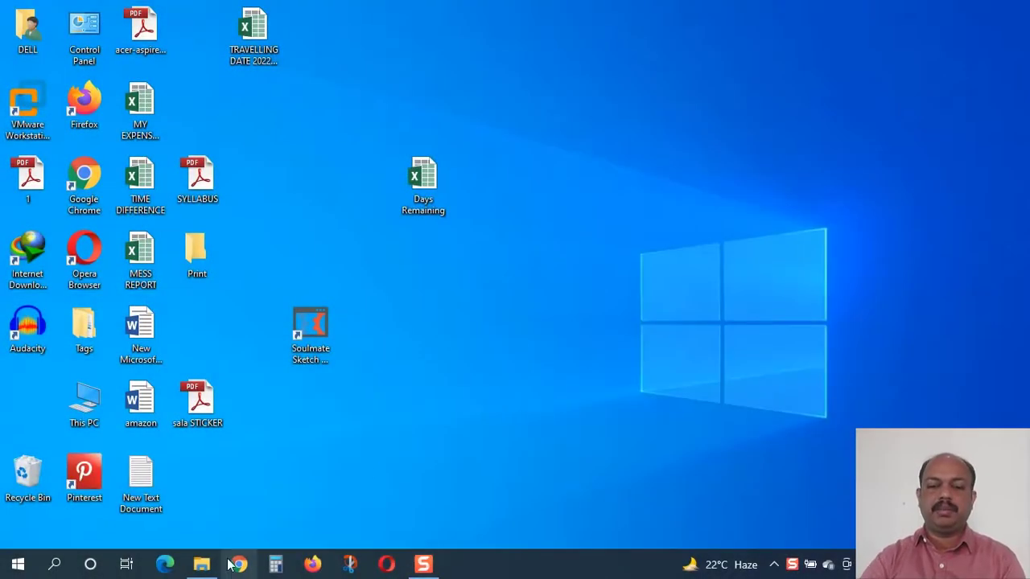
Launch Chrome and close the extra loading tab, leaving only the Google home page.
{"action": "left_click", "coordinate": [231, 565]}
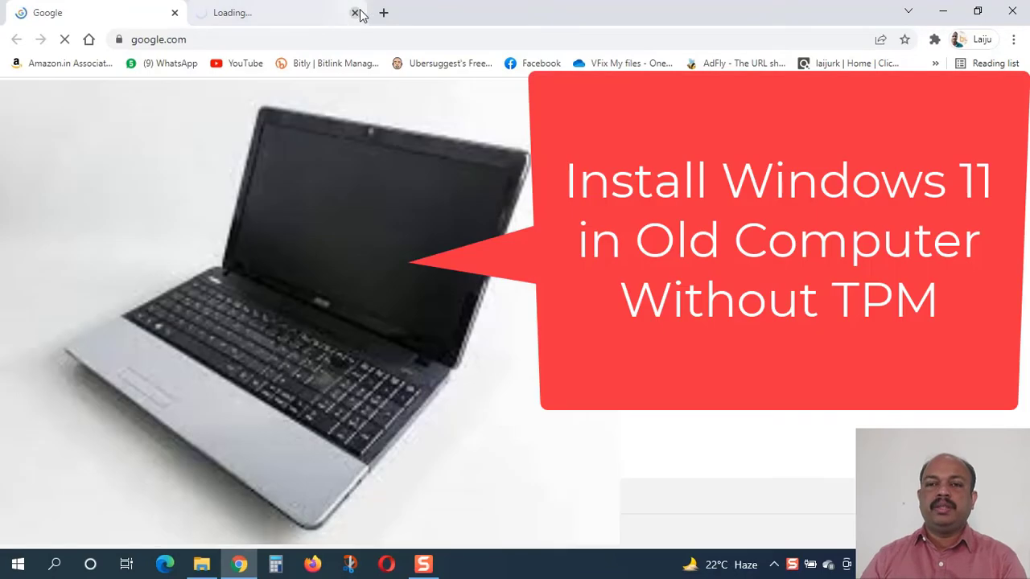
{"action": "left_click", "coordinate": [354, 13]}
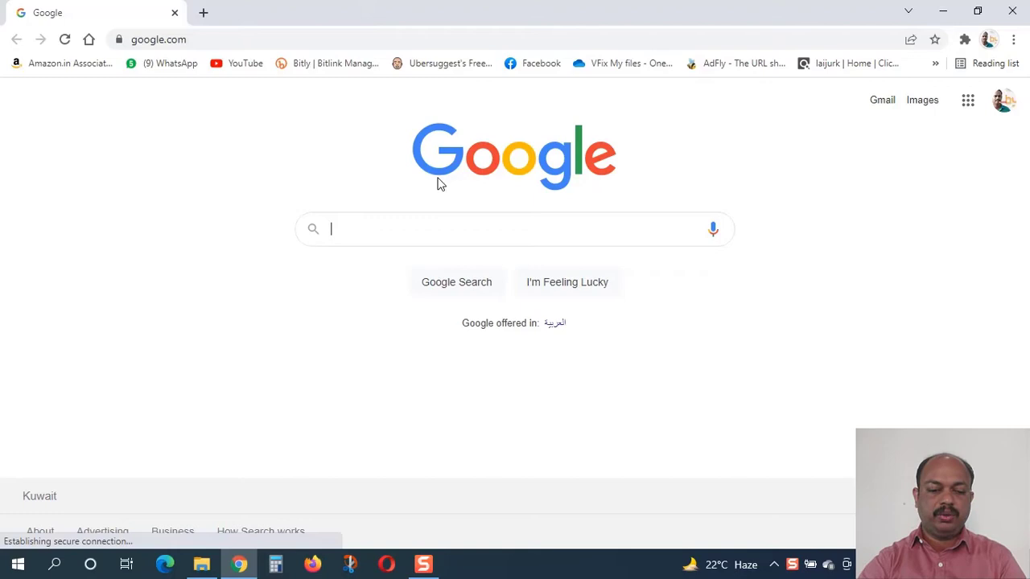
Search Google for 'windows 11 download' and scroll Microsoft's page to the Disk Image (ISO) section.
{"action": "left_click", "coordinate": [444, 233]}
{"action": "type", "text": "windows "}
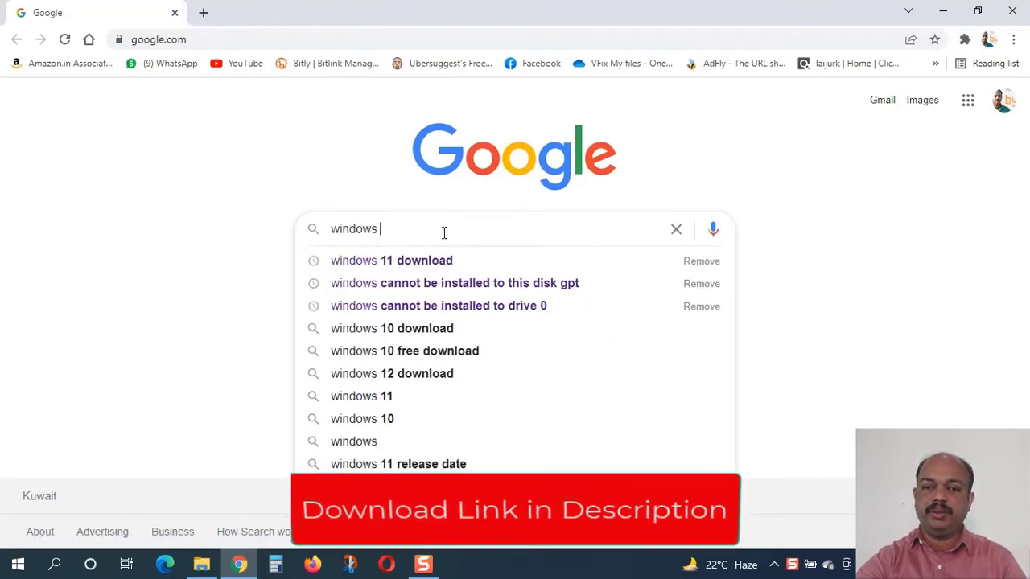
{"action": "type", "text": "11 download"}
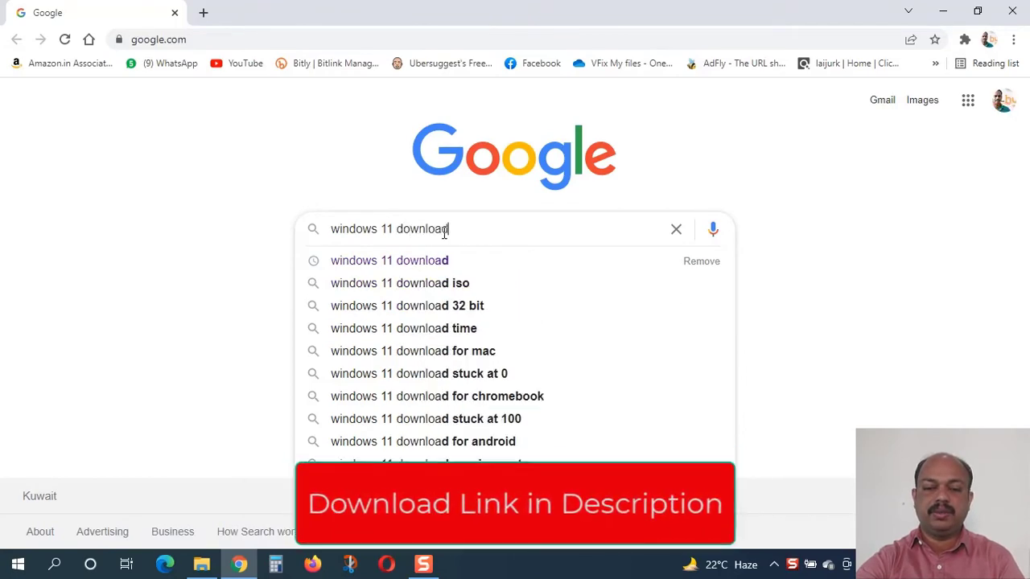
{"action": "key", "text": "Return"}
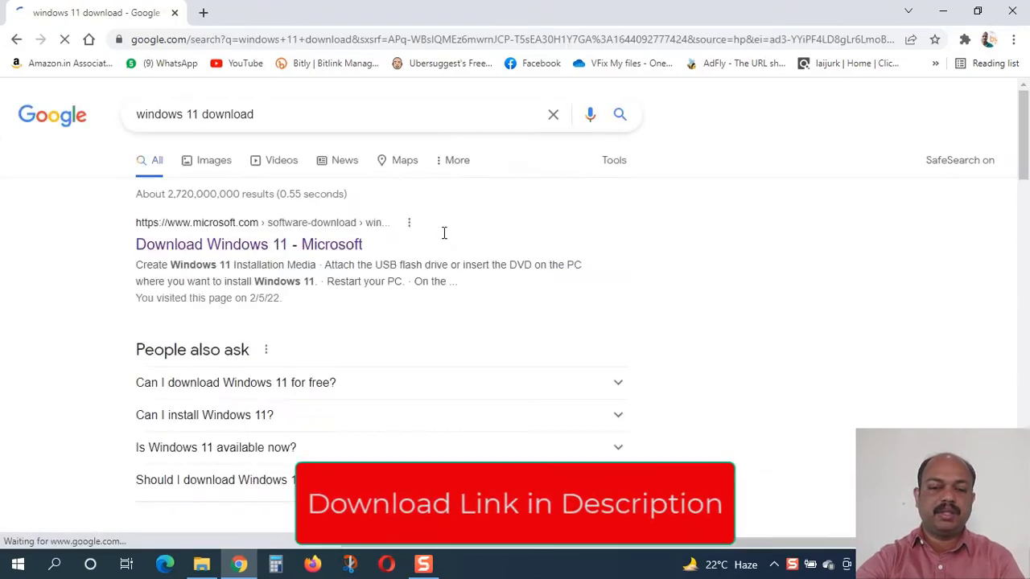
{"action": "left_click", "coordinate": [213, 245]}
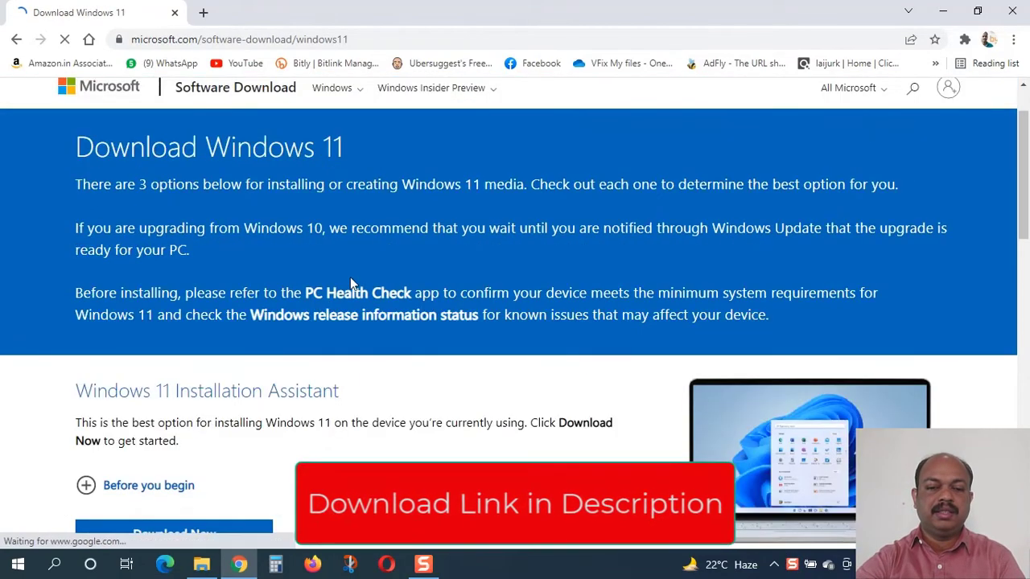
{"action": "scroll", "coordinate": [306, 273], "scroll_direction": "down", "scroll_amount": 2}
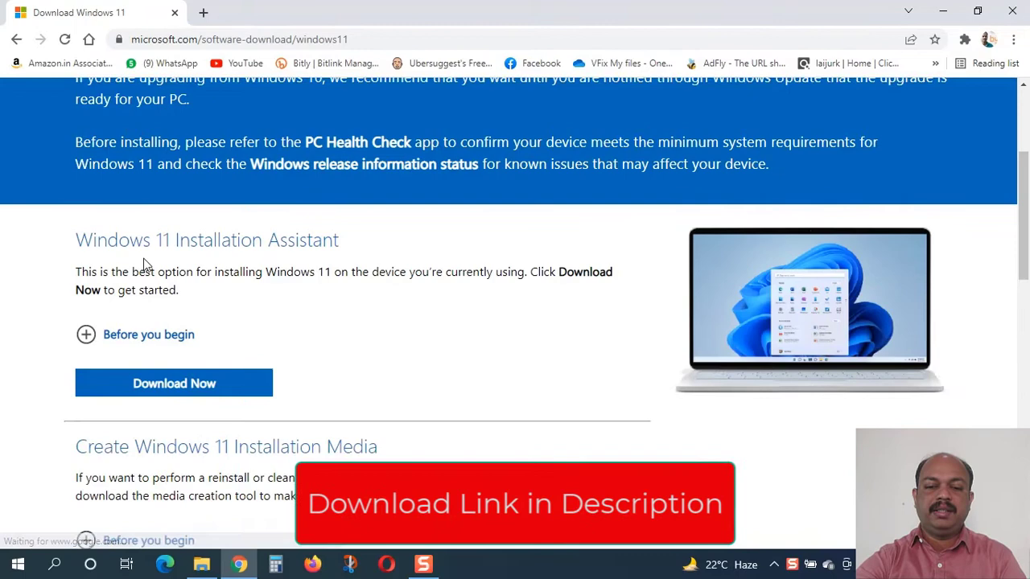
{"action": "scroll", "coordinate": [306, 251], "scroll_direction": "down", "scroll_amount": 2}
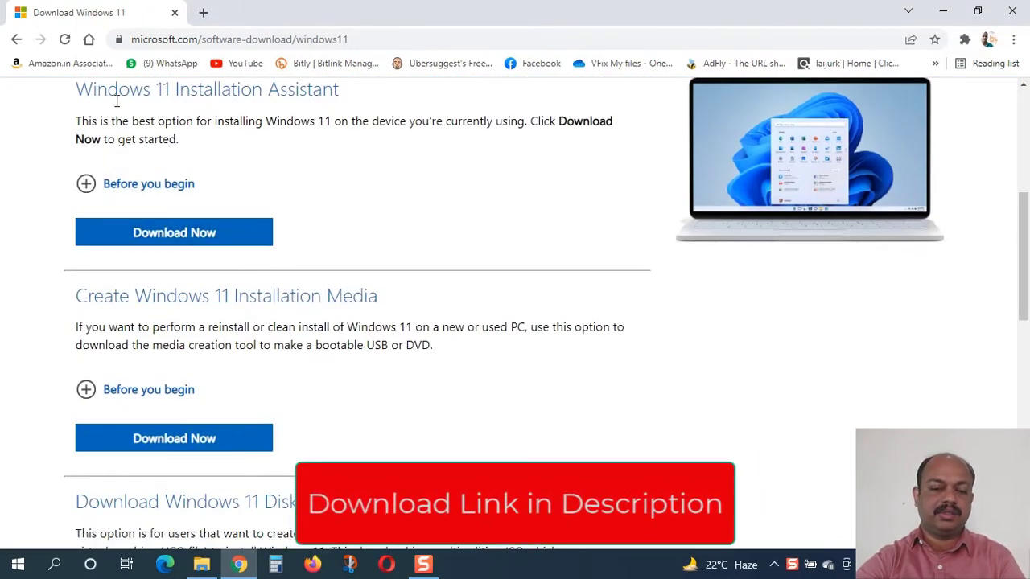
{"action": "scroll", "coordinate": [182, 324], "scroll_direction": "down", "scroll_amount": 3}
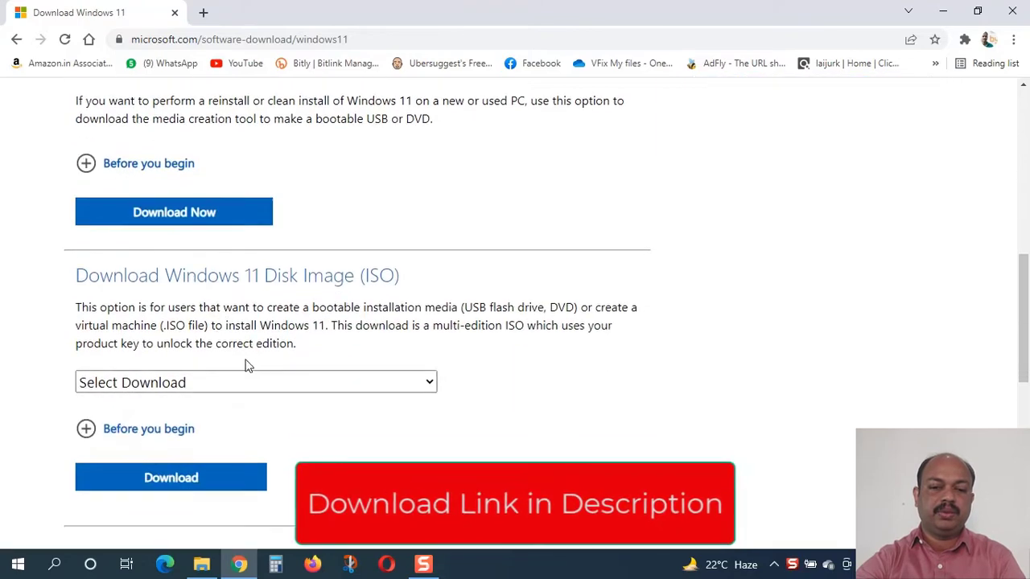
Highlight the ISO heading, USB/DVD mention, multi-edition sentence and product key explanation.
{"action": "left_click_drag", "start_coordinate": [76, 281], "coordinate": [405, 288]}
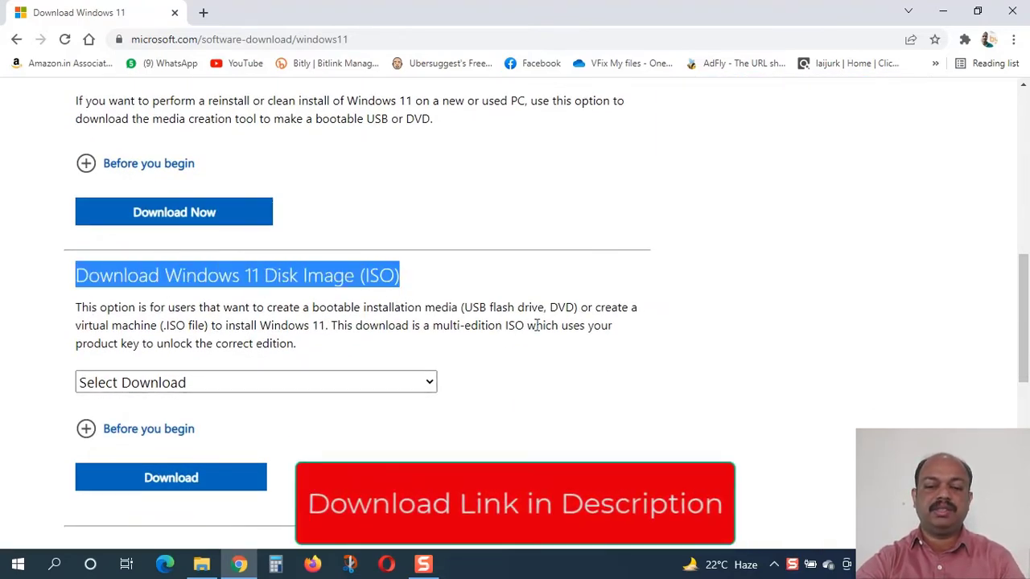
{"action": "left_click_drag", "start_coordinate": [461, 308], "coordinate": [581, 309]}
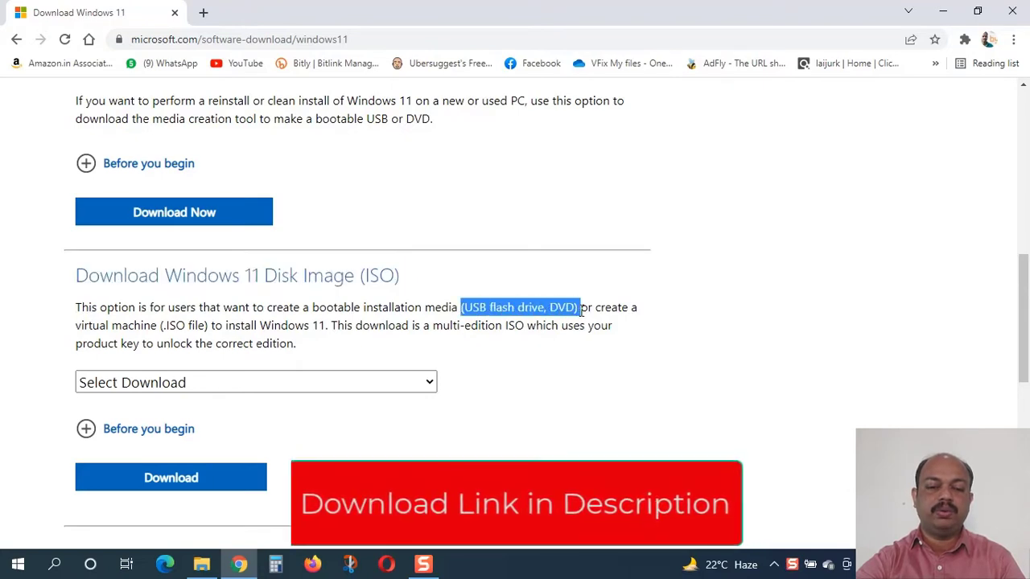
{"action": "left_click", "coordinate": [315, 332]}
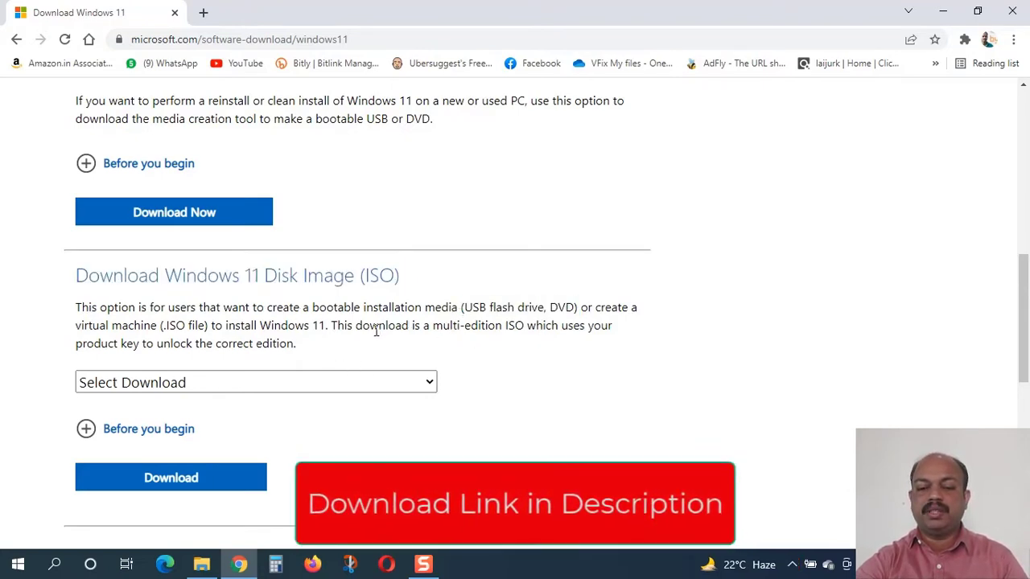
{"action": "left_click_drag", "start_coordinate": [336, 328], "coordinate": [525, 340]}
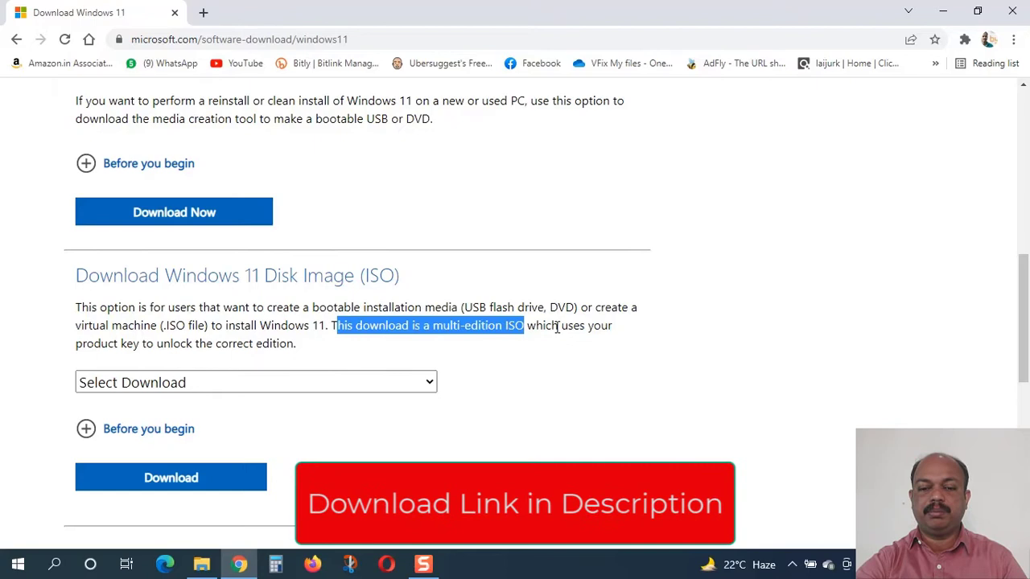
{"action": "left_click", "coordinate": [223, 340]}
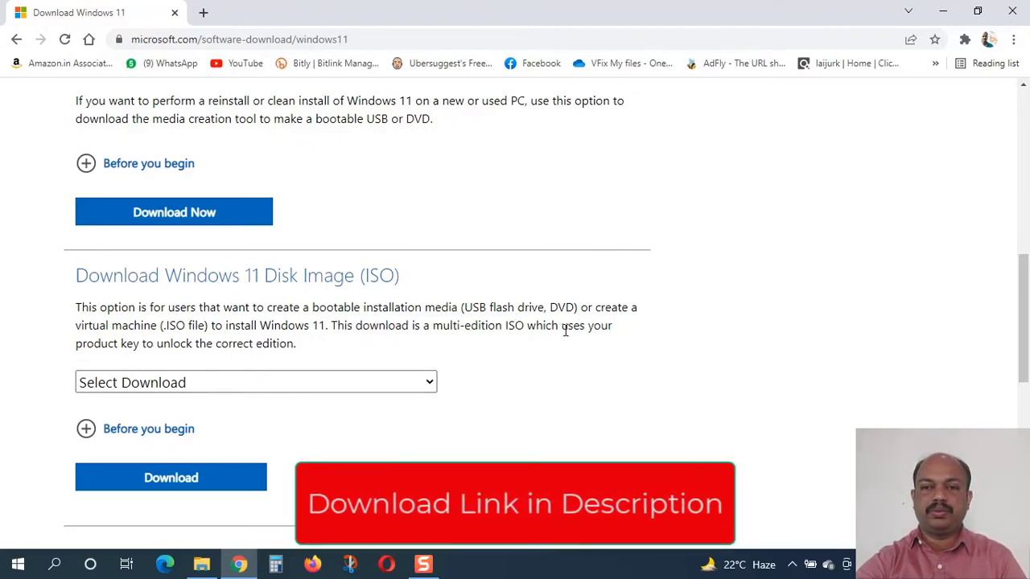
{"action": "left_click_drag", "start_coordinate": [563, 329], "coordinate": [295, 346]}
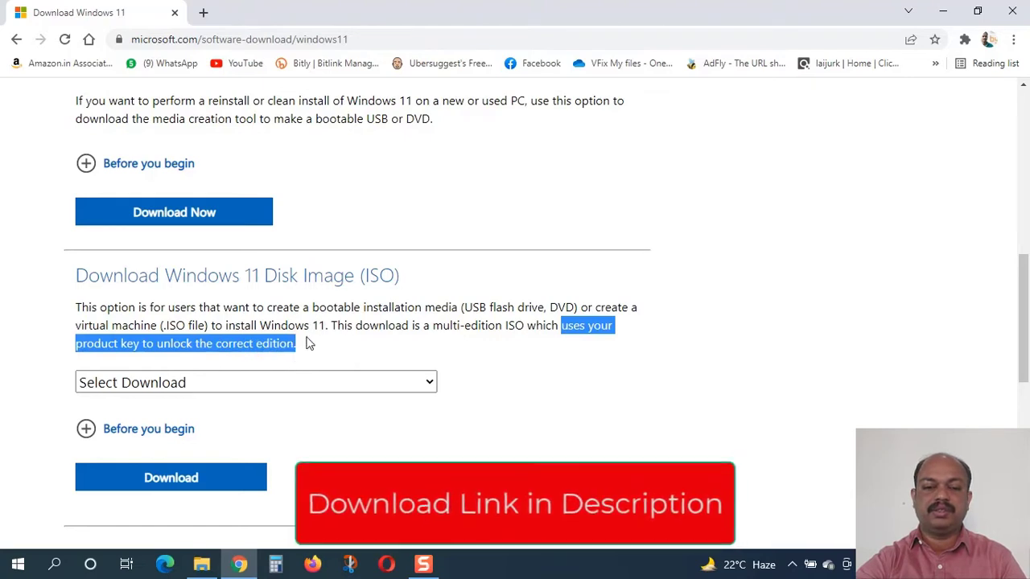
Select Windows 11 (multi-edition ISO) and request its download.
{"action": "left_click", "coordinate": [309, 343]}
{"action": "scroll", "coordinate": [352, 340], "scroll_direction": "down", "scroll_amount": 3}
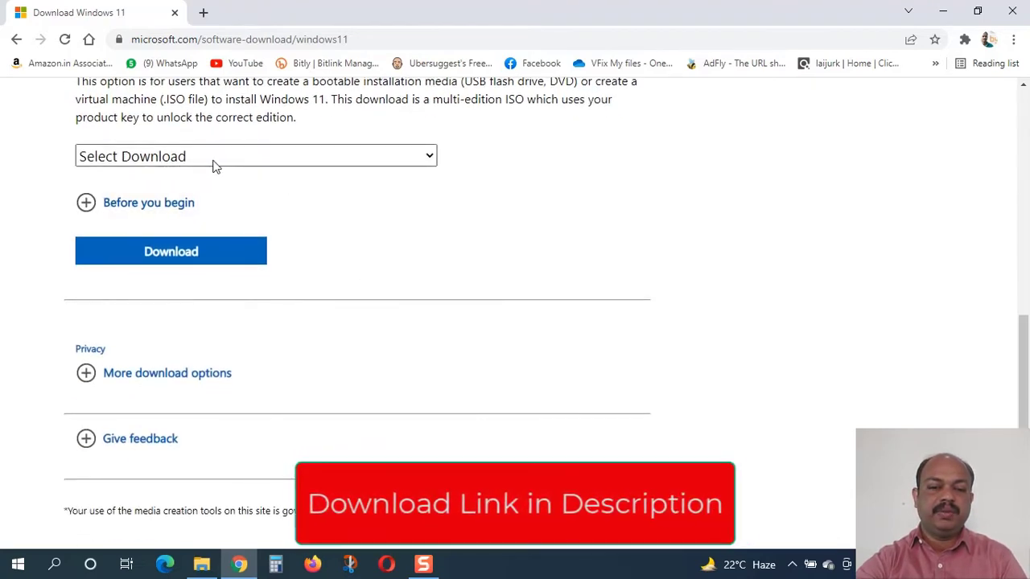
{"action": "left_click", "coordinate": [214, 165]}
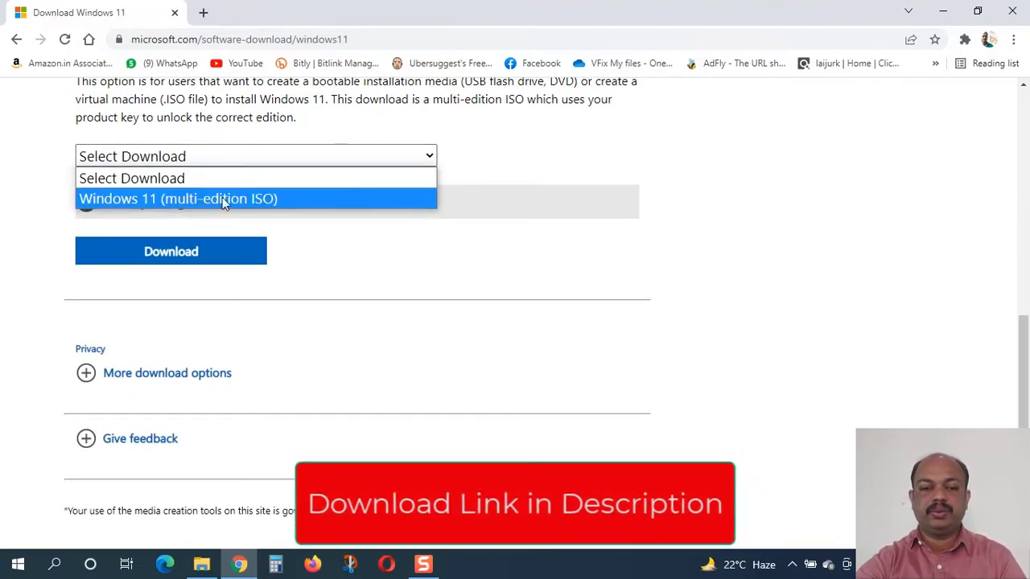
{"action": "left_click", "coordinate": [221, 198]}
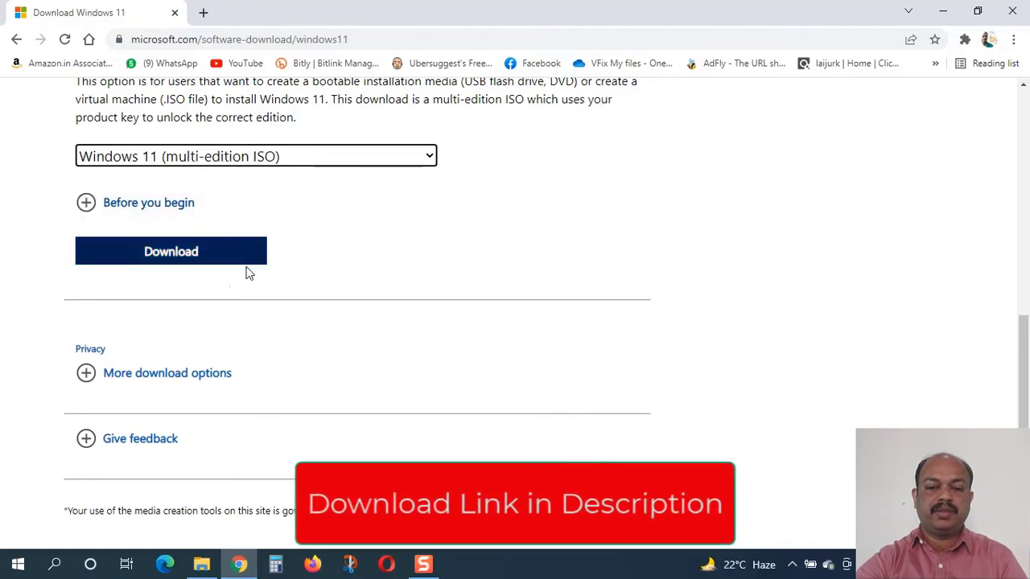
{"action": "left_click", "coordinate": [157, 254]}
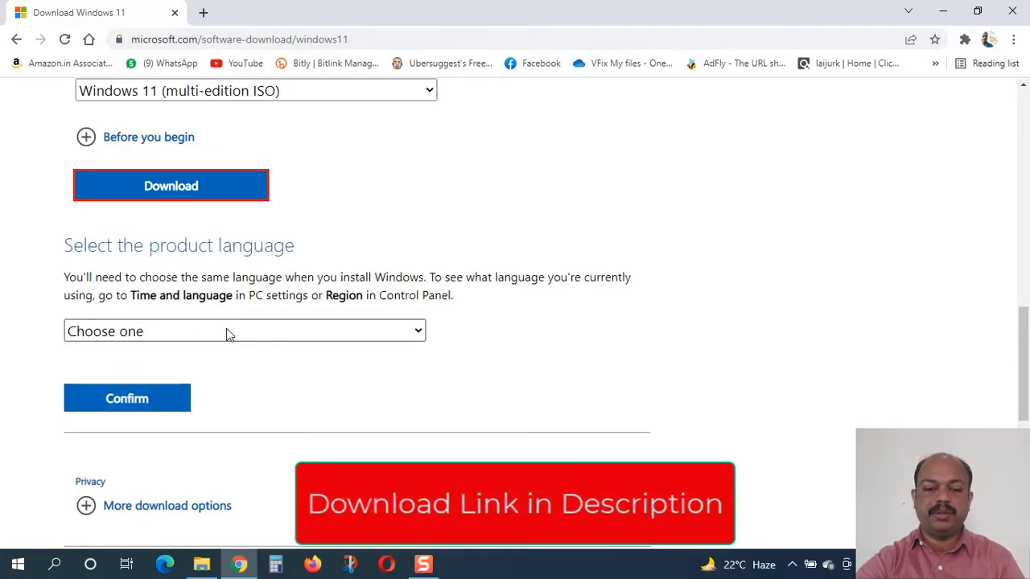
Choose English, then start the 64-bit ISO download to Downloads and hide the progress window.
{"action": "left_click", "coordinate": [403, 333]}
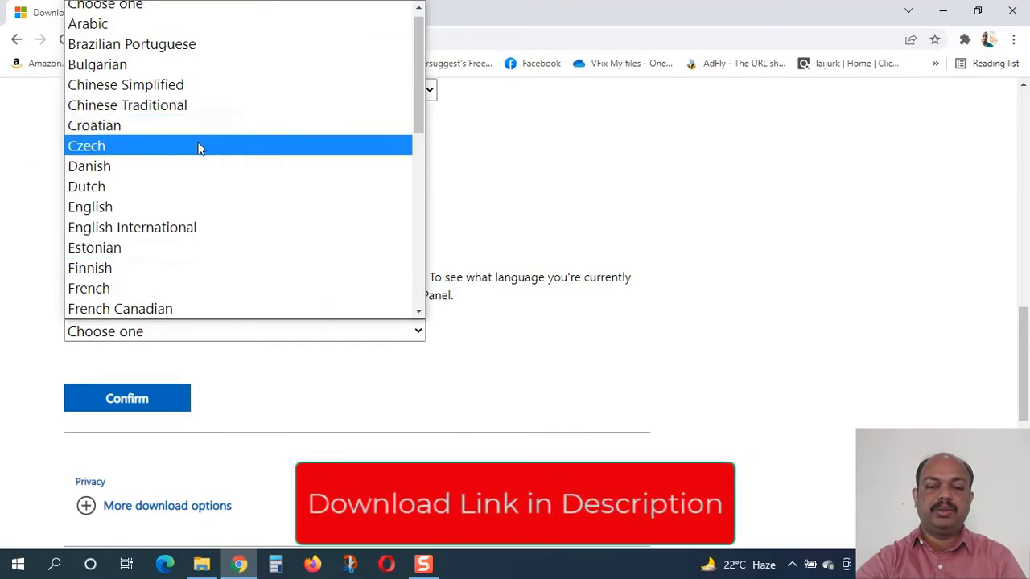
{"action": "left_click", "coordinate": [89, 216]}
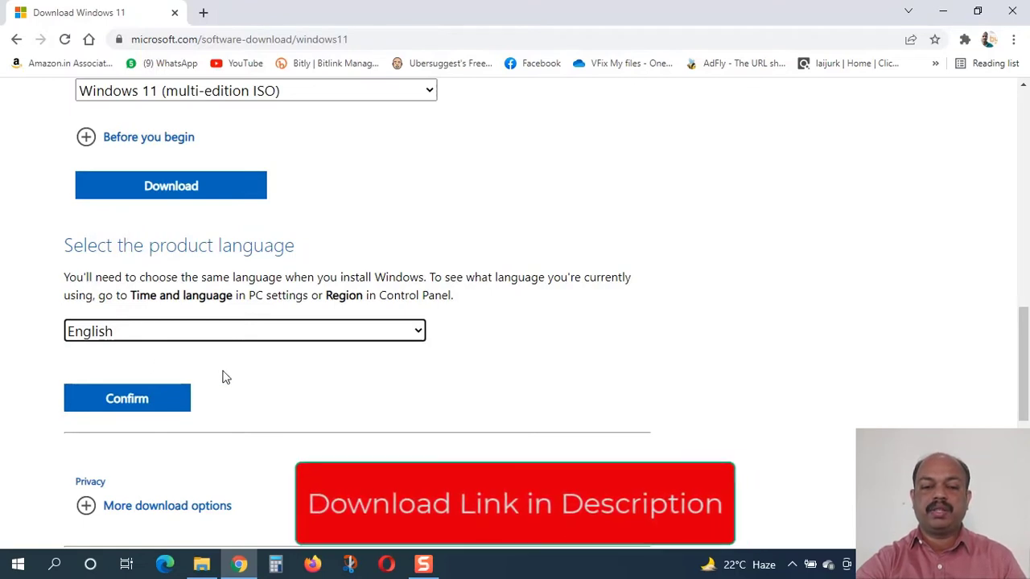
{"action": "left_click", "coordinate": [127, 406]}
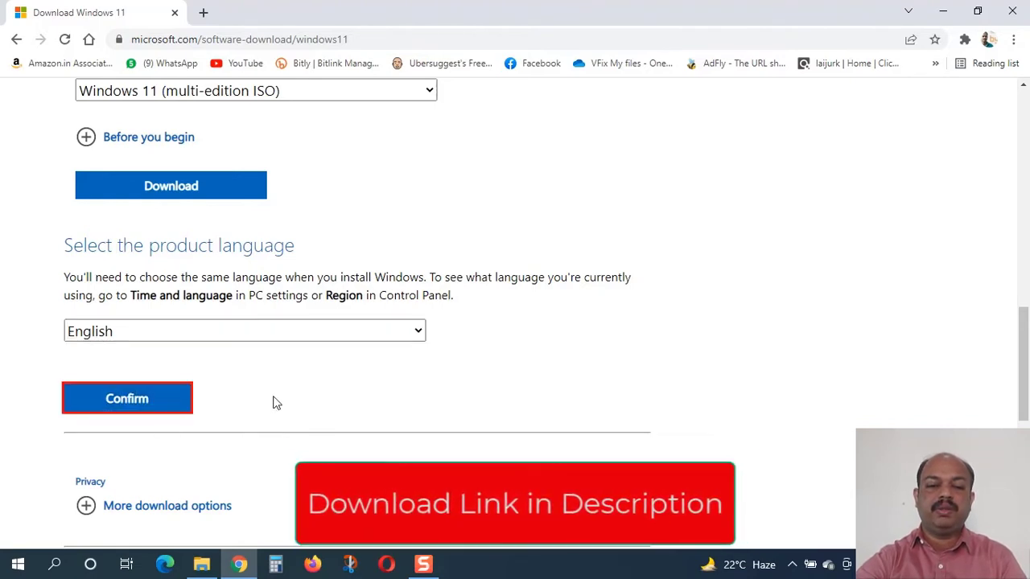
{"action": "scroll", "coordinate": [273, 402], "scroll_direction": "down", "scroll_amount": 2}
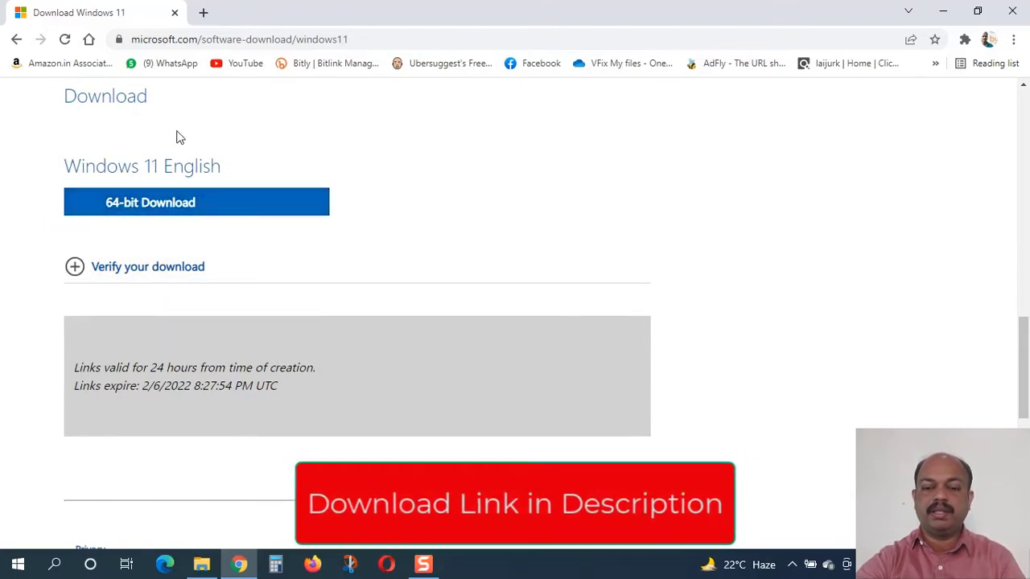
{"action": "scroll", "coordinate": [181, 137], "scroll_direction": "up", "scroll_amount": 1}
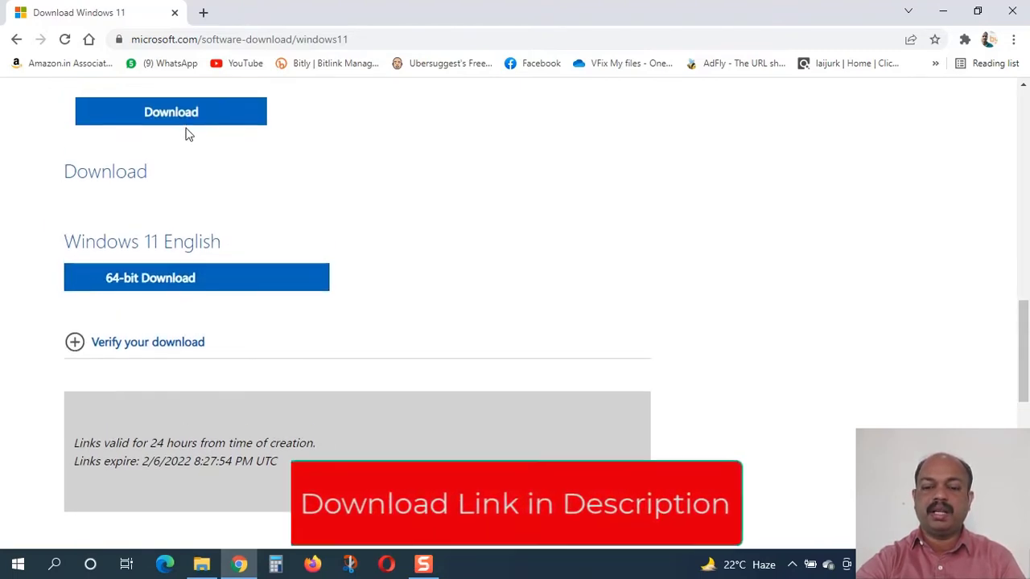
{"action": "left_click", "coordinate": [139, 281]}
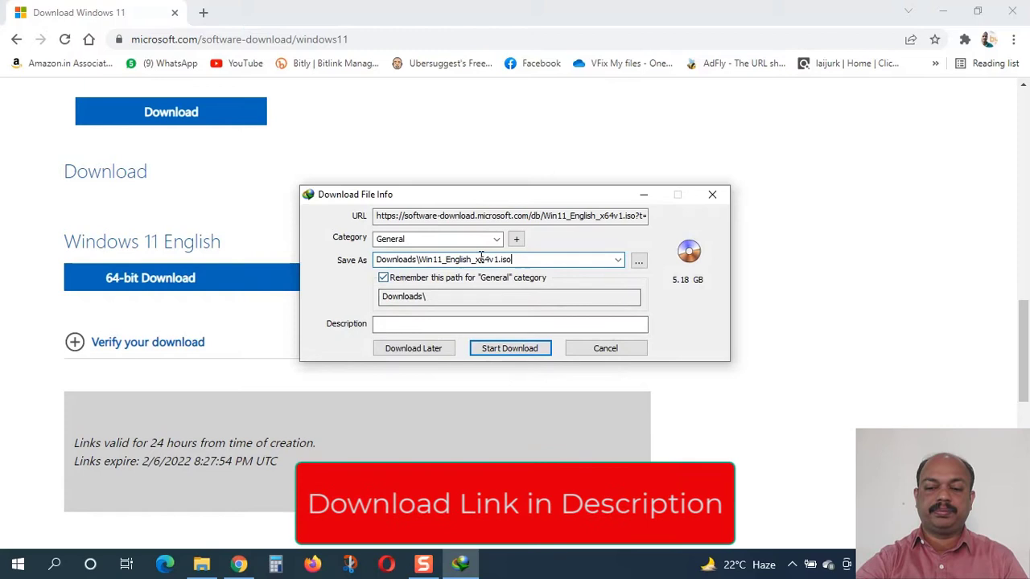
{"action": "left_click", "coordinate": [522, 351]}
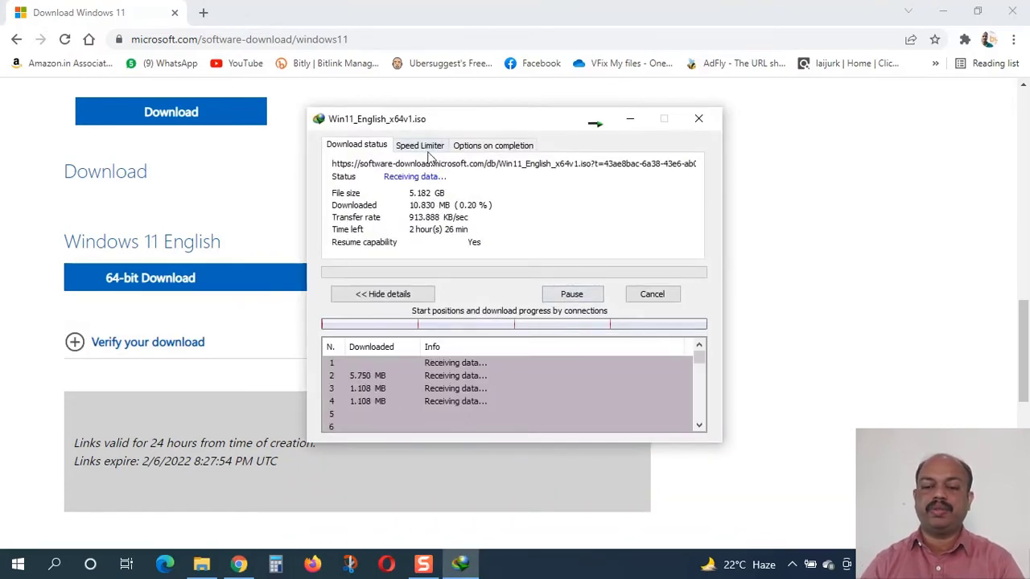
{"action": "left_click", "coordinate": [629, 119]}
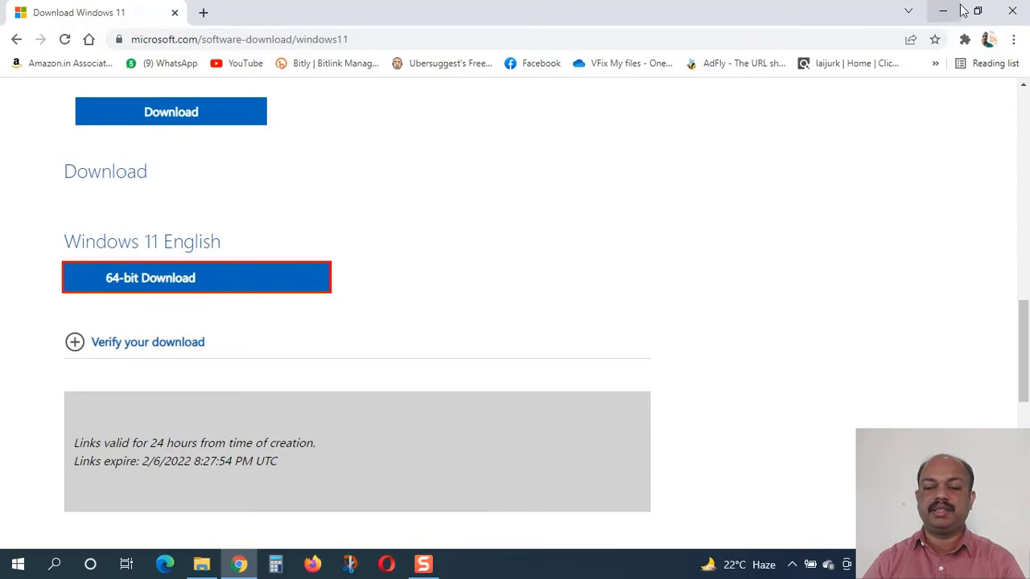
Restart Chrome and search Google for 'rufus download'.
{"action": "left_click", "coordinate": [1010, 13]}
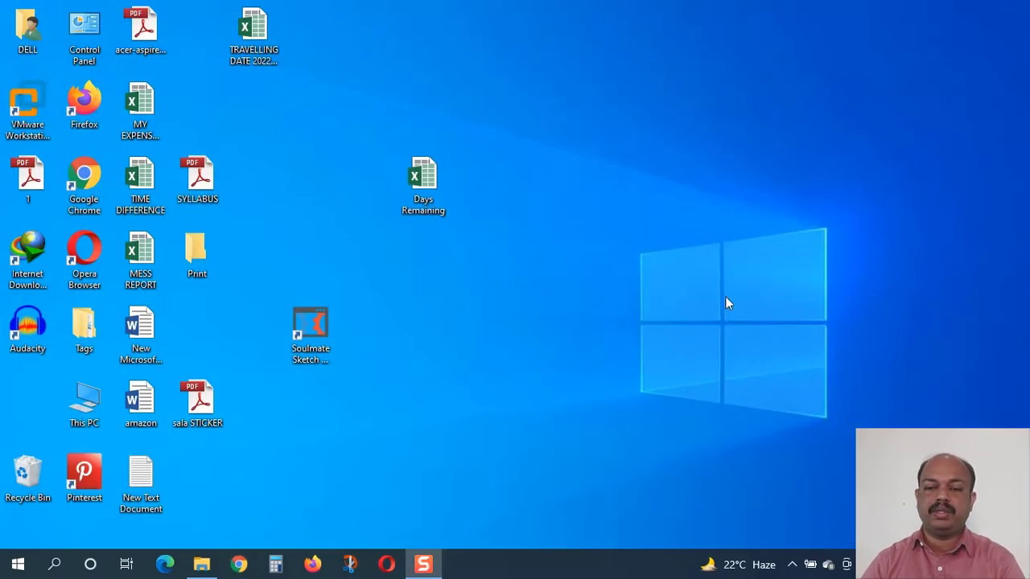
{"action": "left_click", "coordinate": [240, 565]}
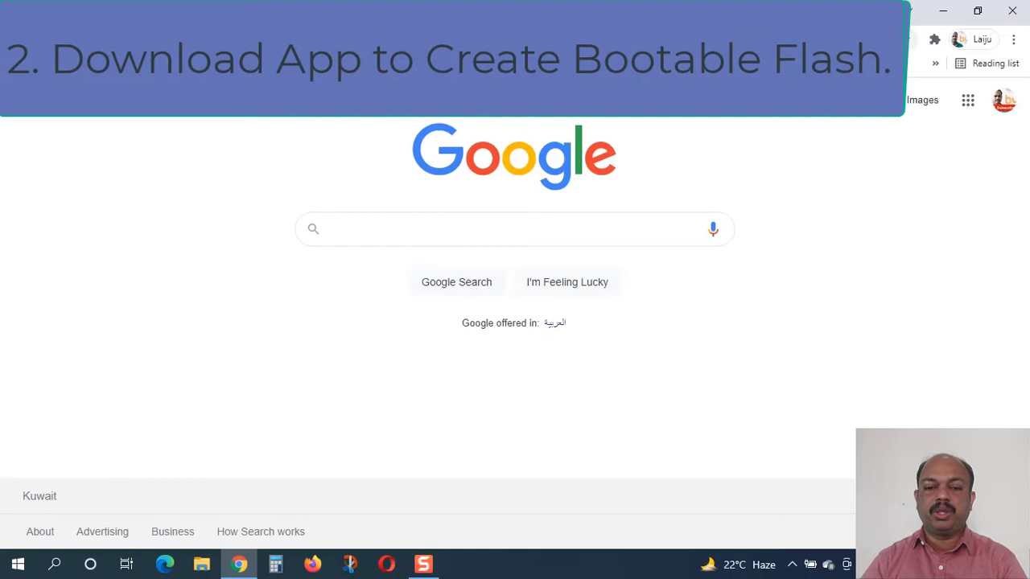
{"action": "left_click", "coordinate": [351, 231]}
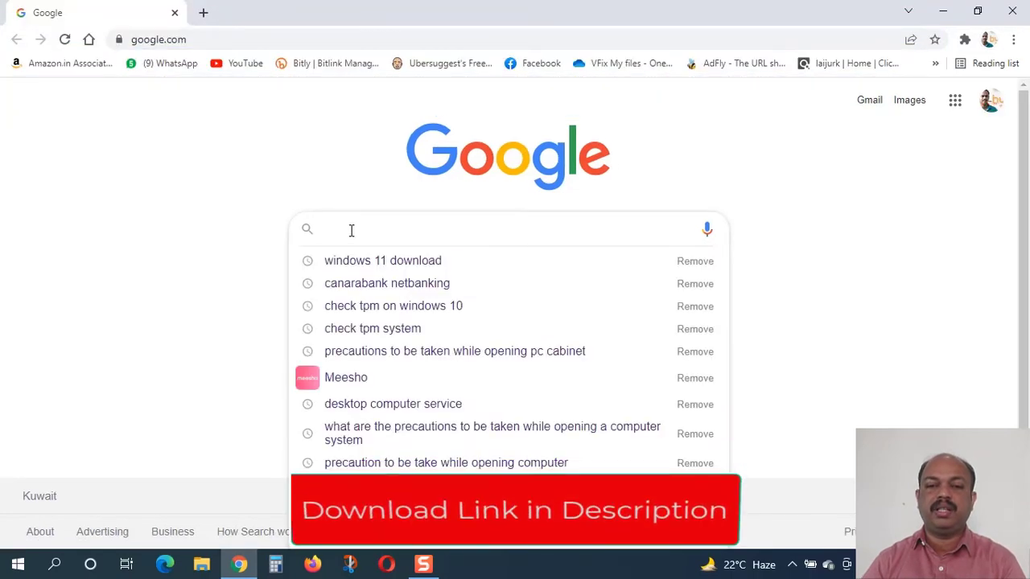
{"action": "type", "text": "rufus d"}
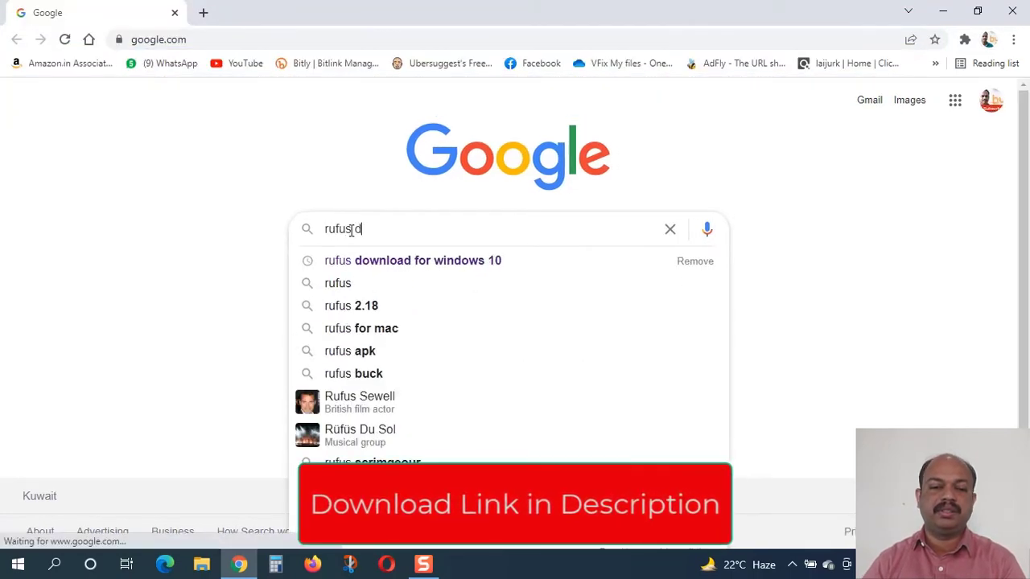
{"action": "type", "text": "ownloa"}
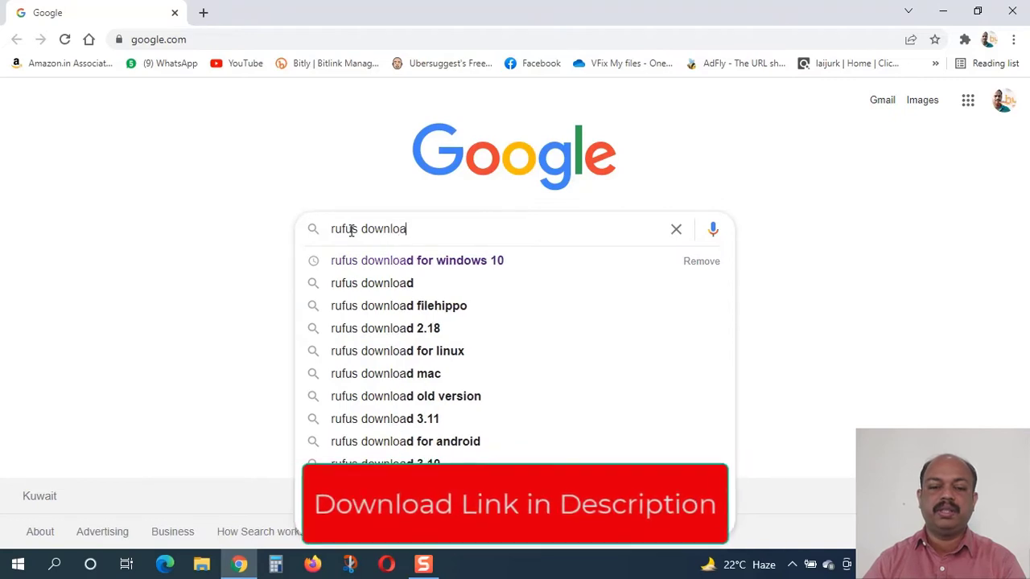
{"action": "type", "text": "d"}
{"action": "key", "text": "Return"}
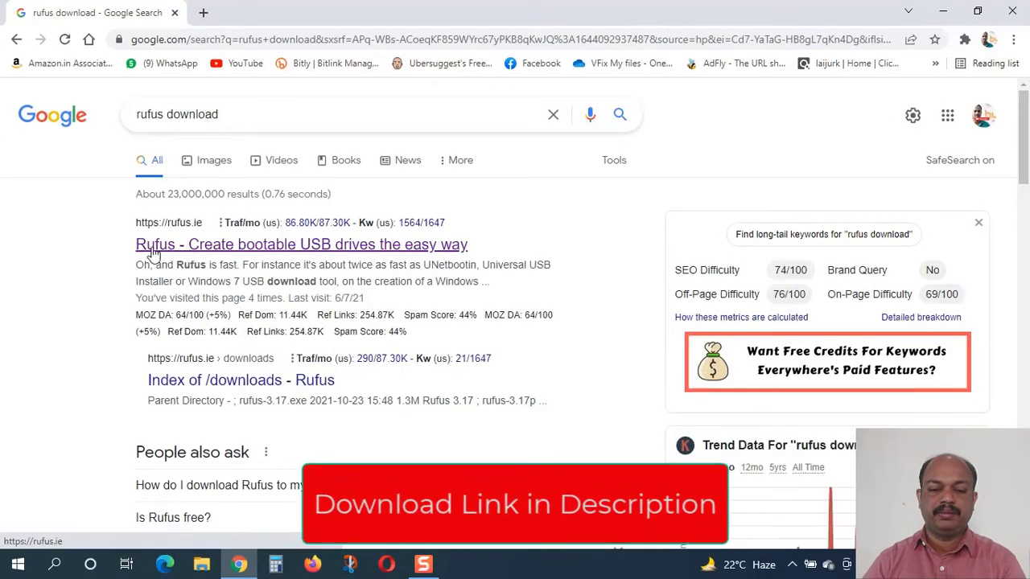
Download Rufus 3.17 from rufus.ie and open its containing folder.
{"action": "left_click", "coordinate": [261, 247]}
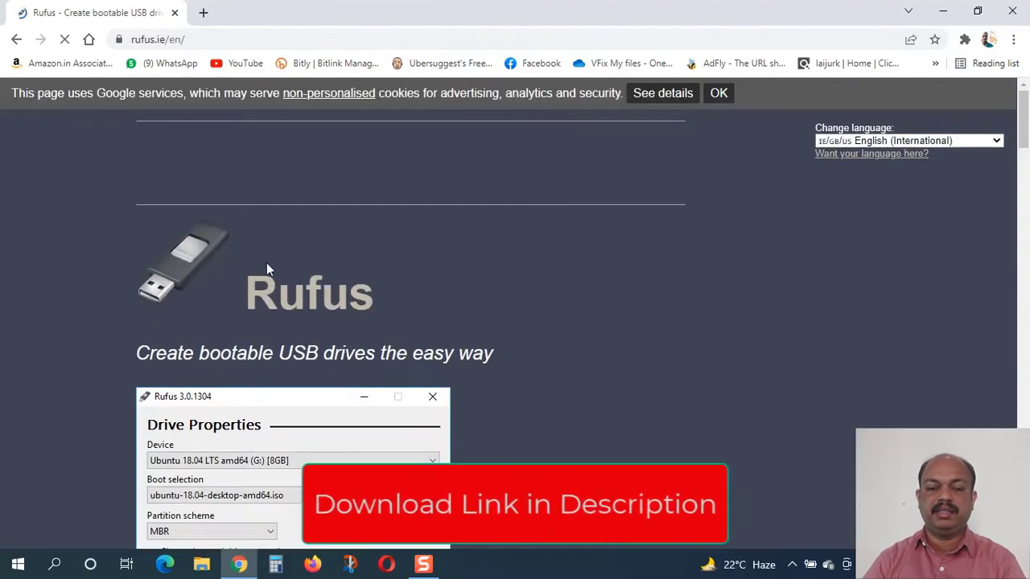
{"action": "scroll", "coordinate": [266, 262], "scroll_direction": "down", "scroll_amount": 8}
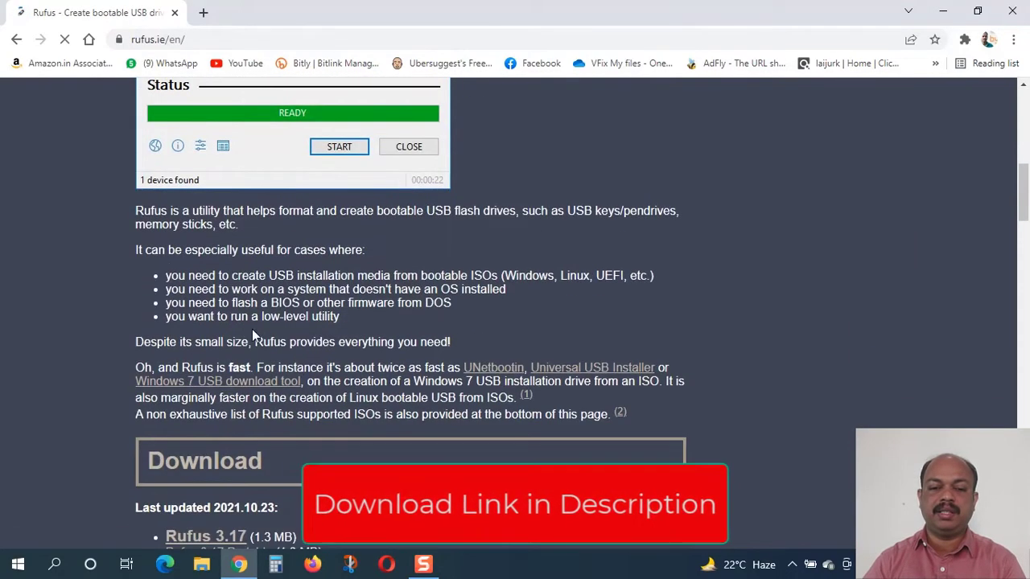
{"action": "scroll", "coordinate": [242, 338], "scroll_direction": "down", "scroll_amount": 4}
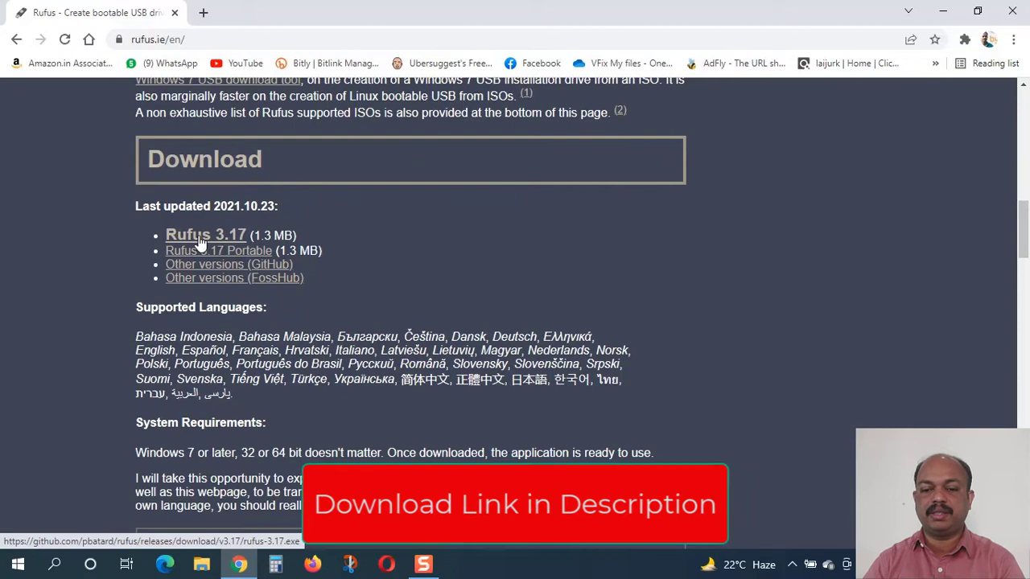
{"action": "left_click", "coordinate": [203, 242]}
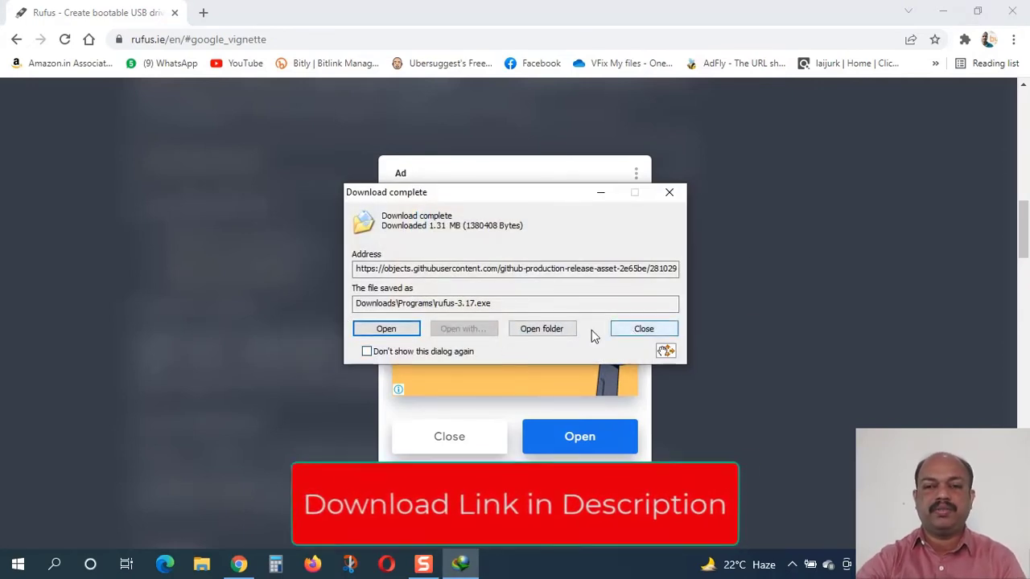
{"action": "left_click", "coordinate": [543, 328]}
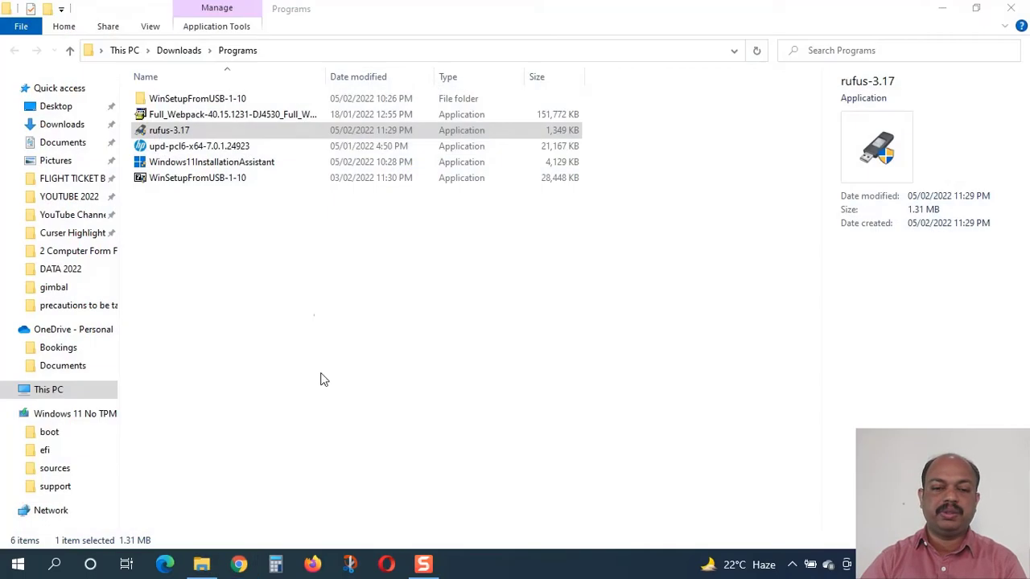
Run rufus-3.17 from Downloads\Programs as administrator.
{"action": "left_click", "coordinate": [253, 285]}
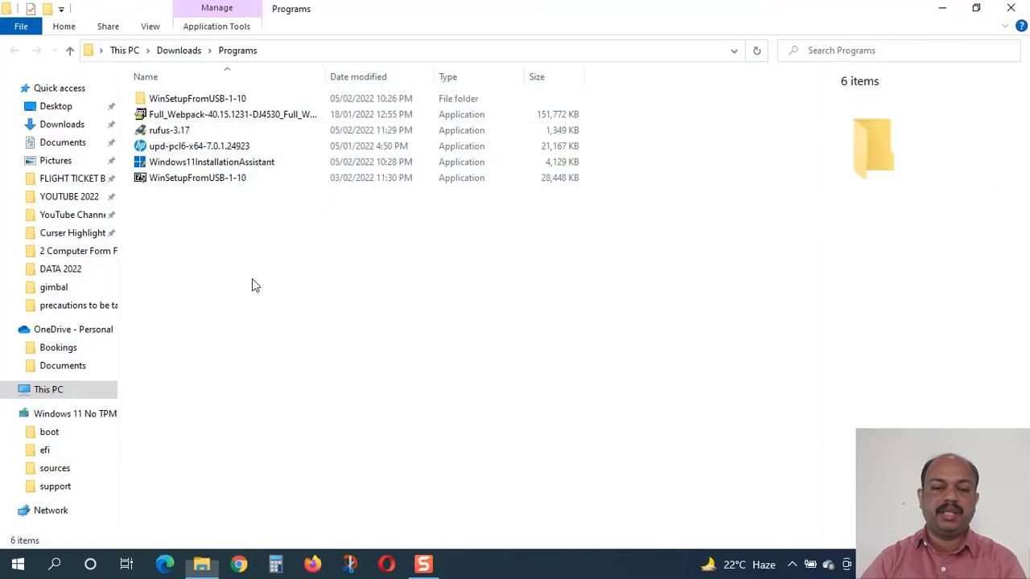
{"action": "left_click", "coordinate": [167, 131]}
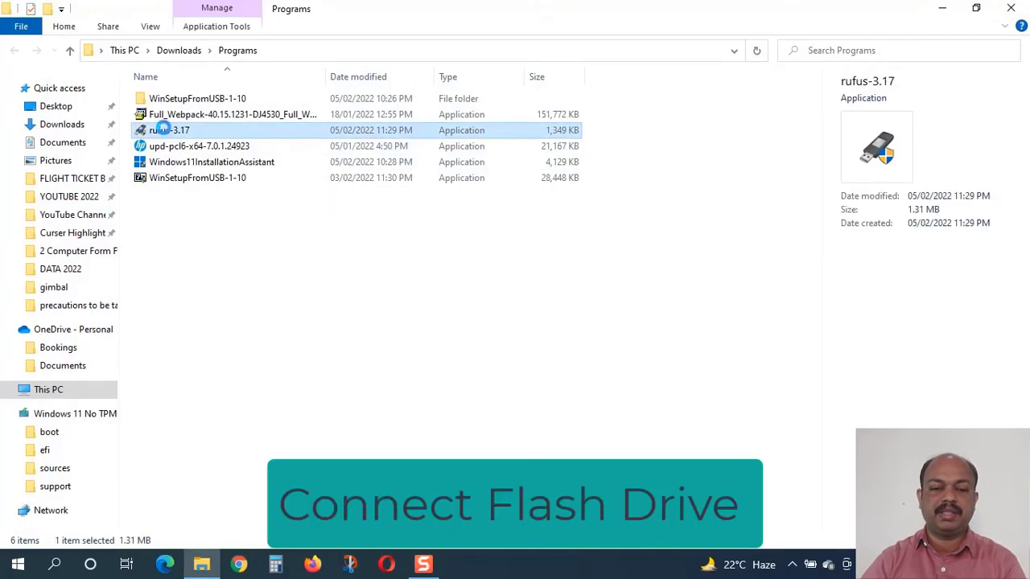
{"action": "right_click", "coordinate": [185, 131]}
{"action": "left_click", "coordinate": [213, 148]}
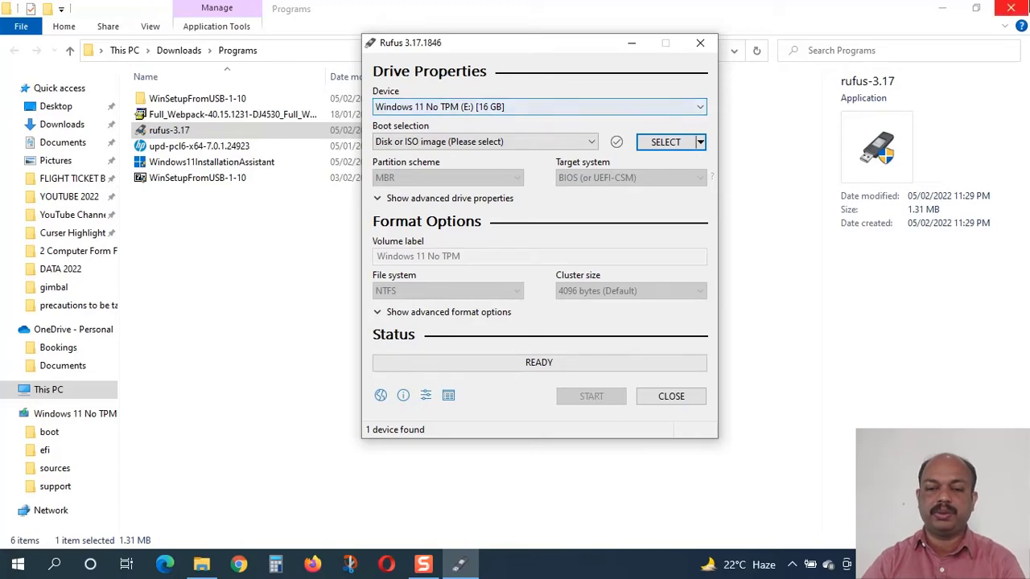
Close File Explorer and load Win11_English_x64v1.iso into Rufus as the boot image.
{"action": "left_click", "coordinate": [1010, 8]}
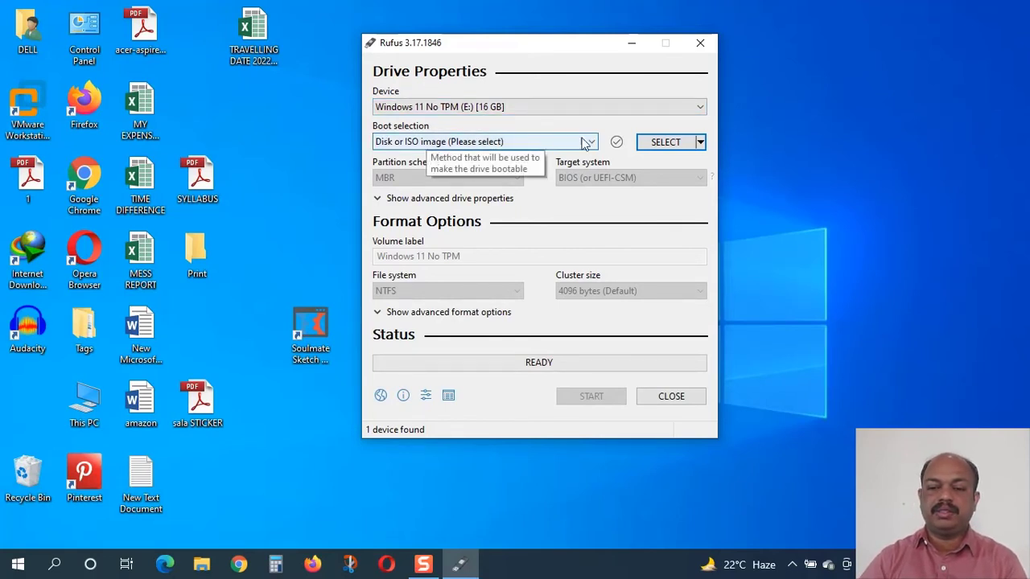
{"action": "left_click", "coordinate": [666, 146]}
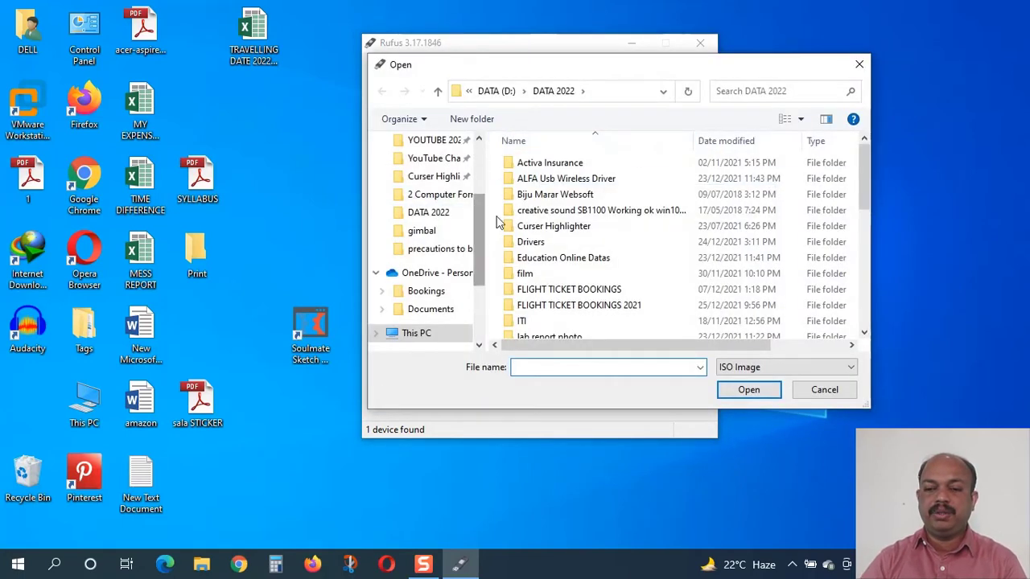
{"action": "left_click_drag", "start_coordinate": [865, 188], "coordinate": [864, 310]}
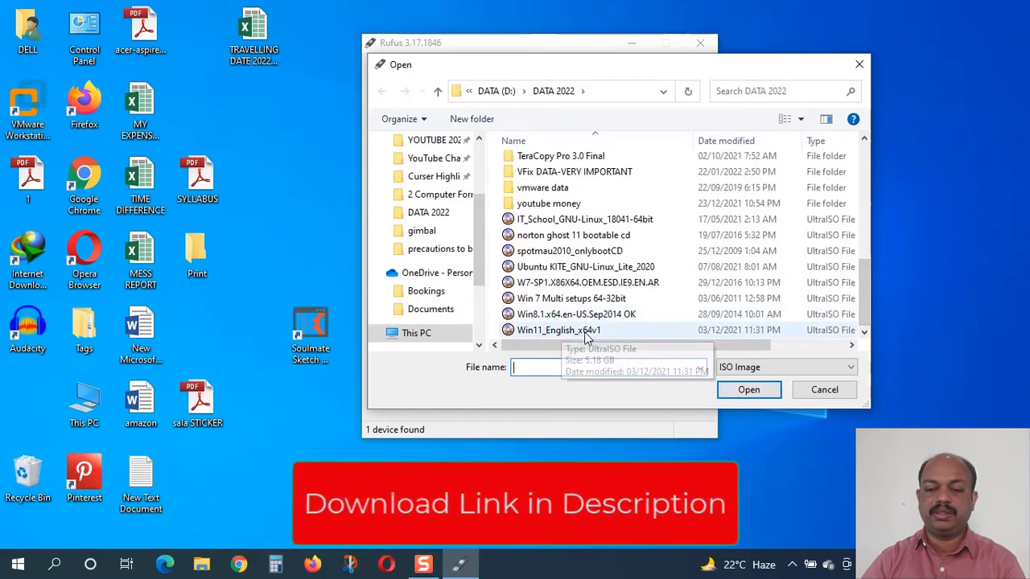
{"action": "left_click", "coordinate": [560, 333]}
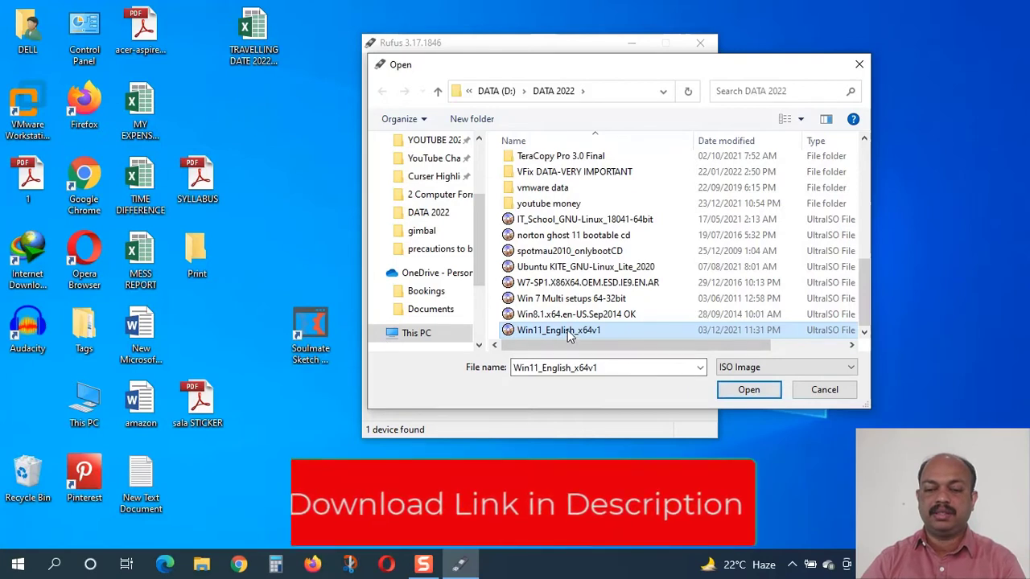
{"action": "mouse_move", "coordinate": [568, 333]}
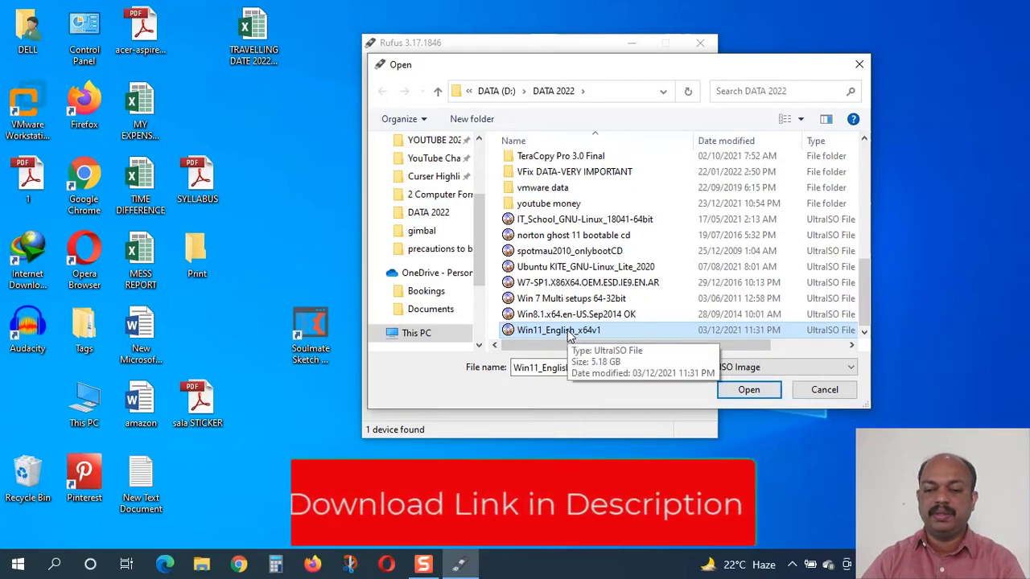
{"action": "left_click", "coordinate": [748, 391]}
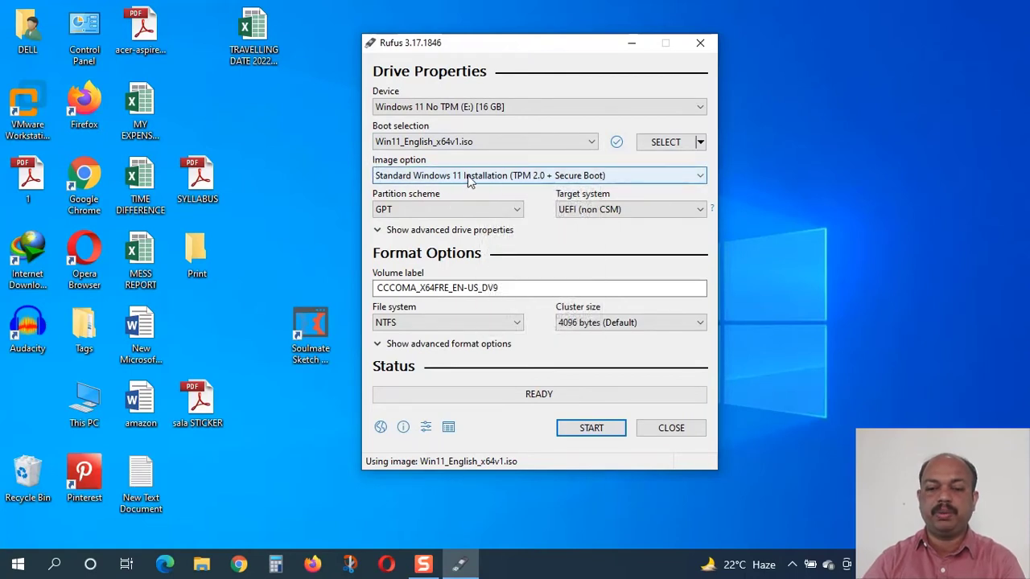
Set the image option to Extended Windows 11 Installation (no TPM / no Secure Boot), then check the partition scheme choices.
{"action": "mouse_move", "coordinate": [470, 180]}
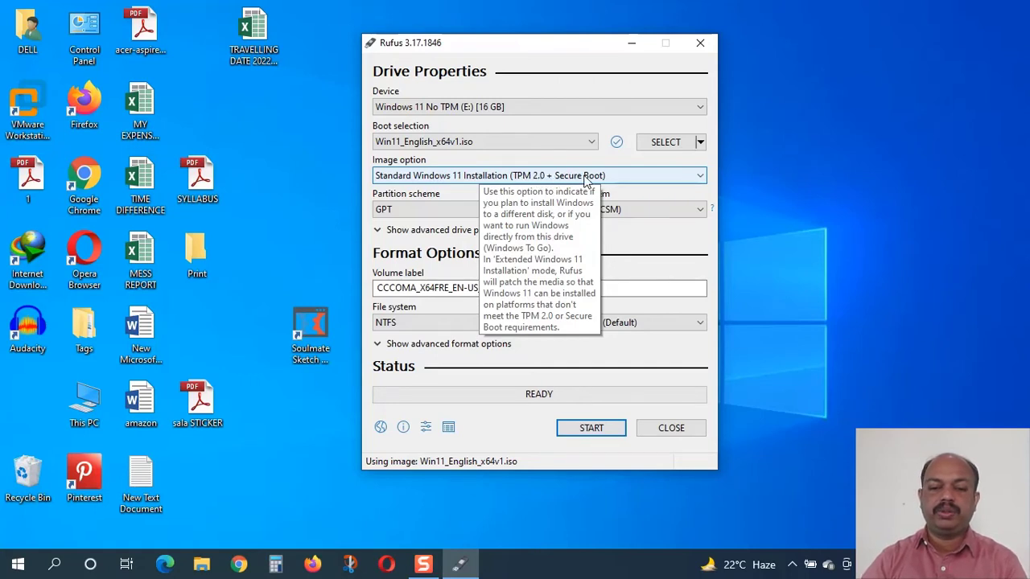
{"action": "left_click", "coordinate": [586, 177]}
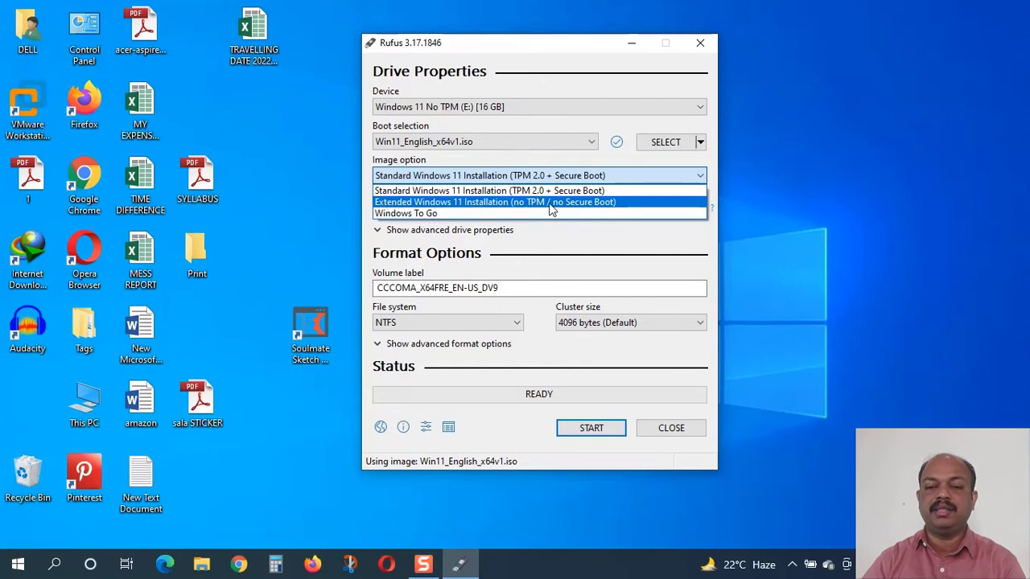
{"action": "left_click", "coordinate": [632, 208]}
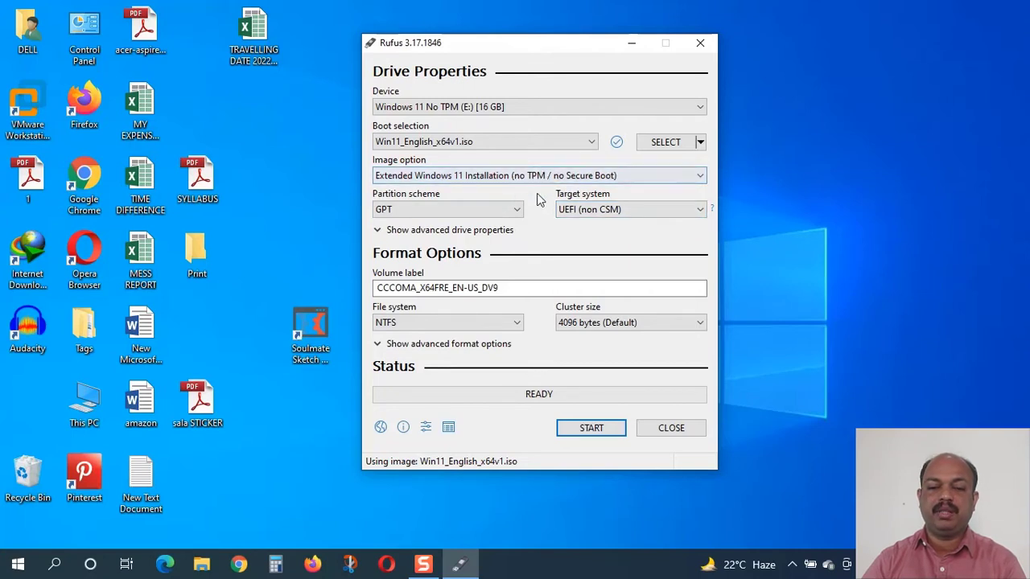
{"action": "left_click", "coordinate": [519, 211]}
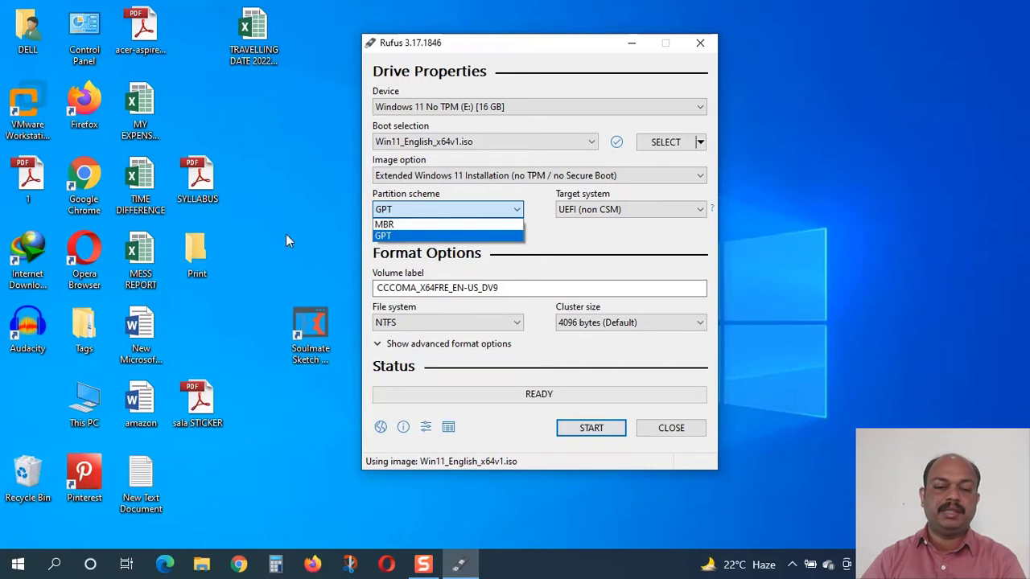
Launch Disk Management from the Run box.
{"action": "right_click", "coordinate": [19, 565]}
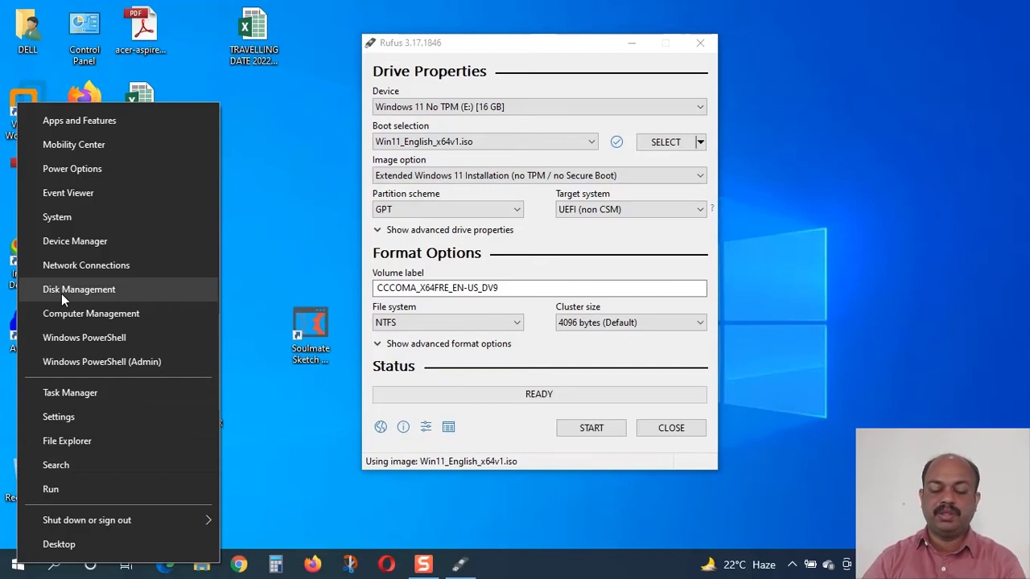
{"action": "key", "text": "super+r"}
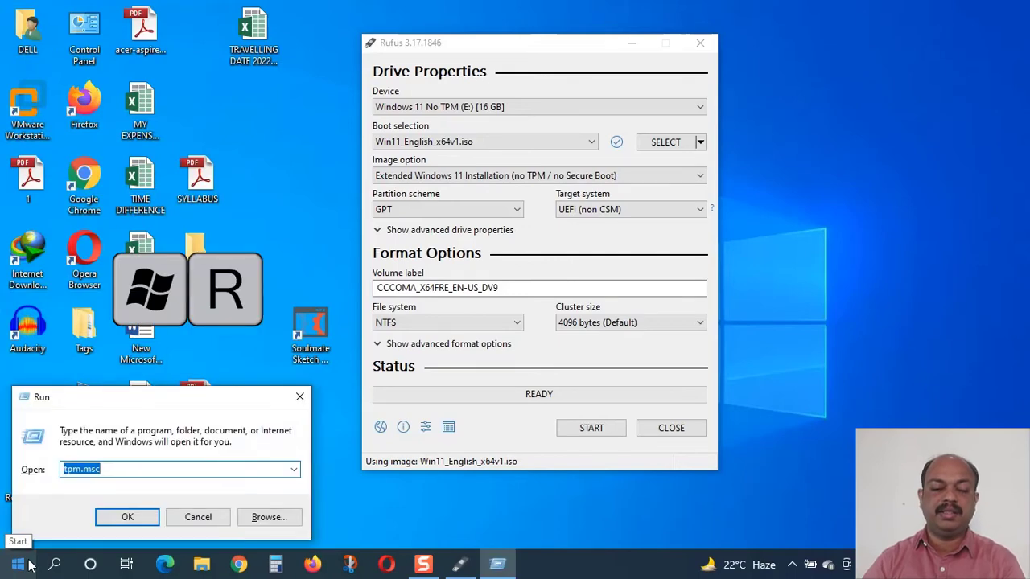
{"action": "type", "text": "disk"}
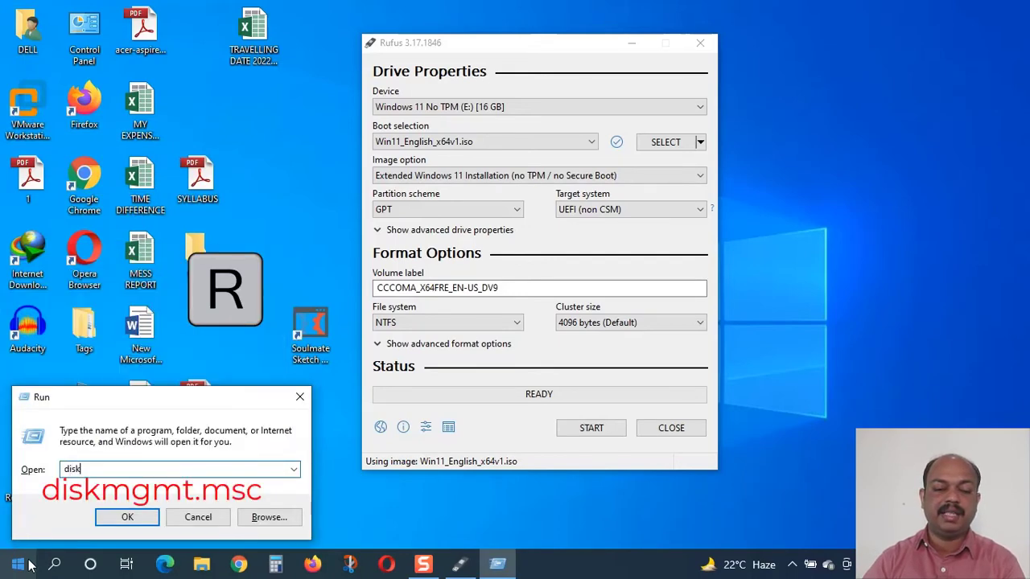
{"action": "type", "text": "mgmt.msc"}
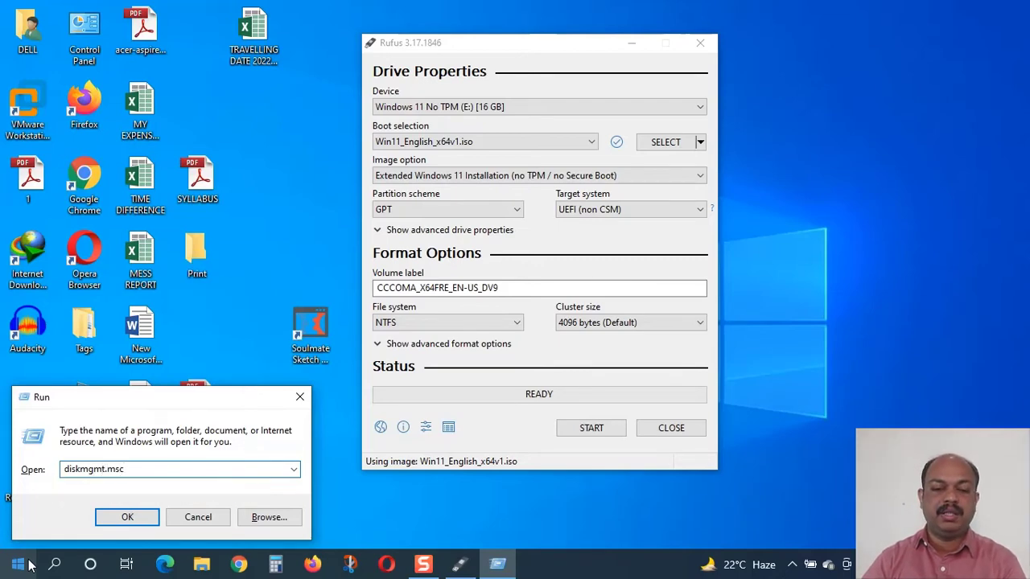
{"action": "key", "text": "Return"}
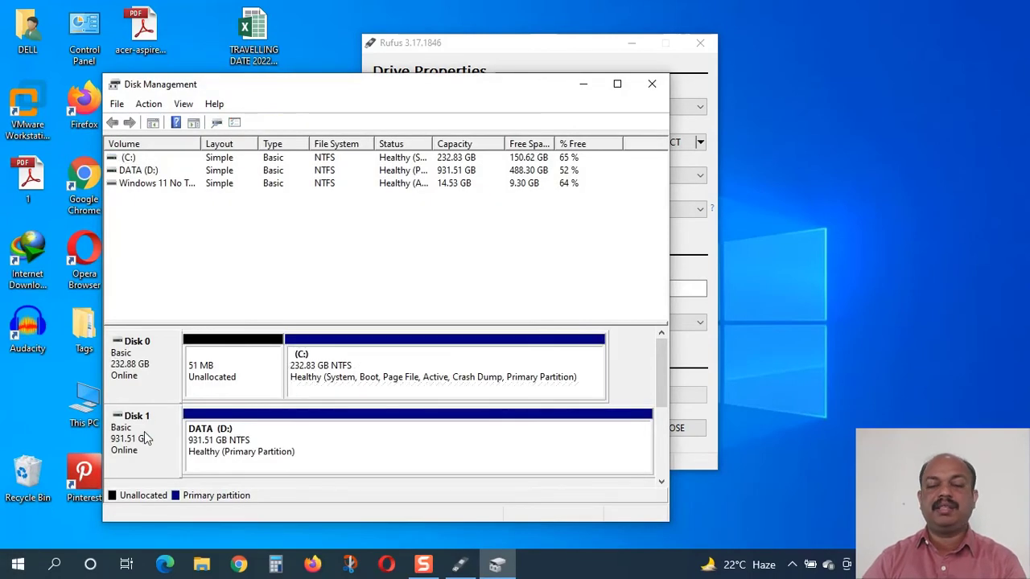
Check Disk 0's partition style (MBR) in its Properties, then close the dialog.
{"action": "right_click", "coordinate": [132, 360]}
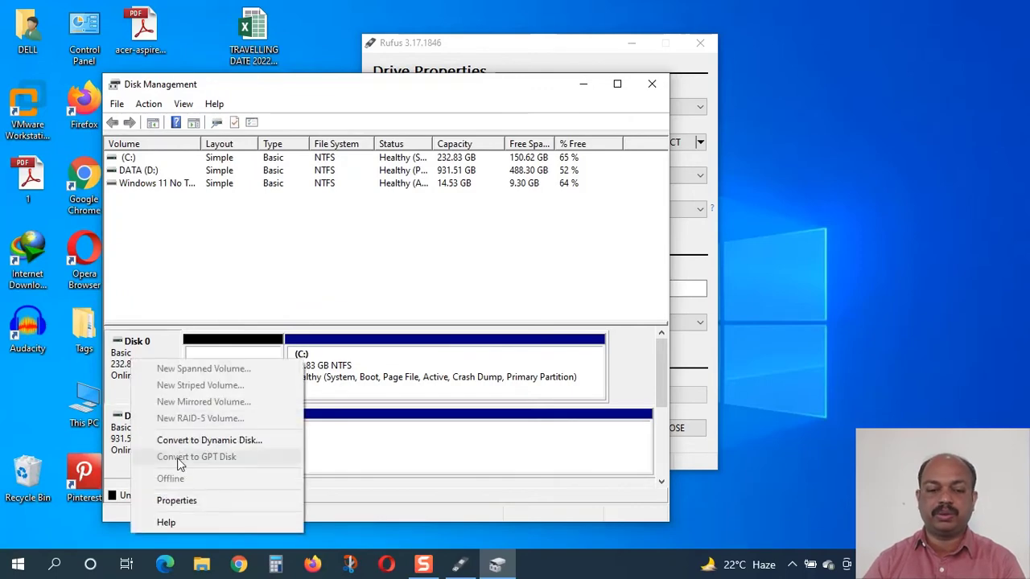
{"action": "left_click", "coordinate": [177, 502]}
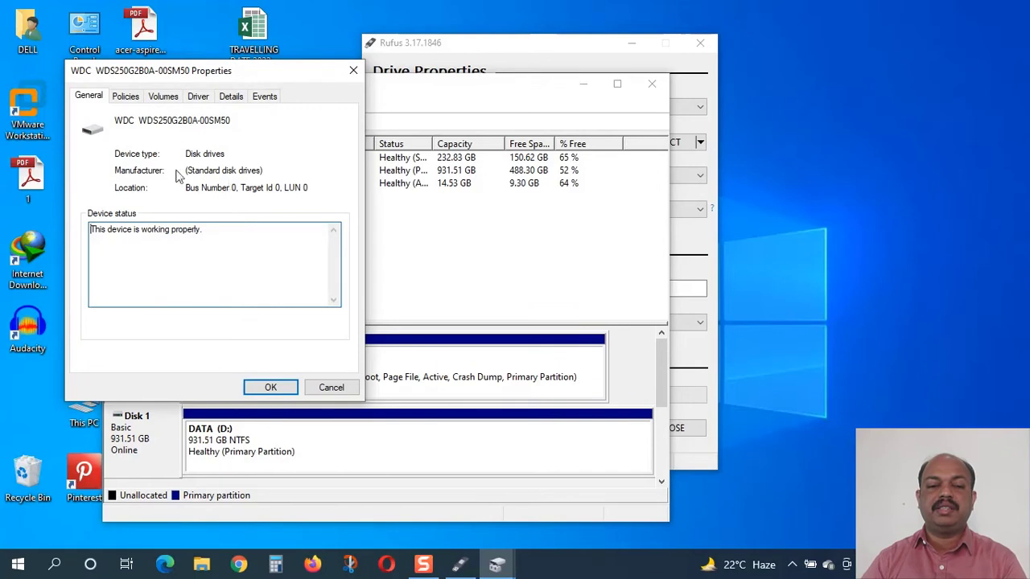
{"action": "left_click", "coordinate": [162, 97]}
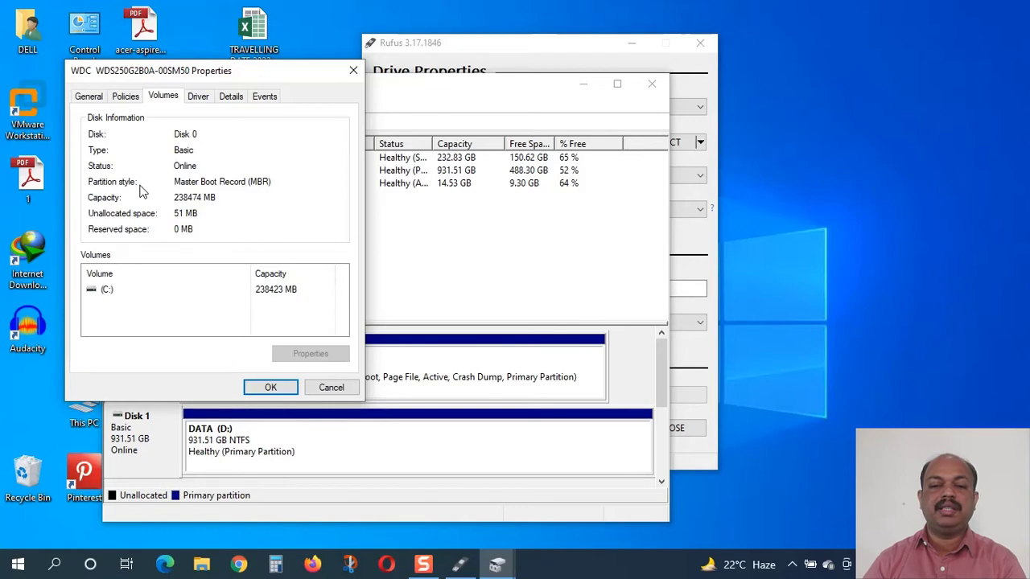
{"action": "left_click", "coordinate": [355, 69]}
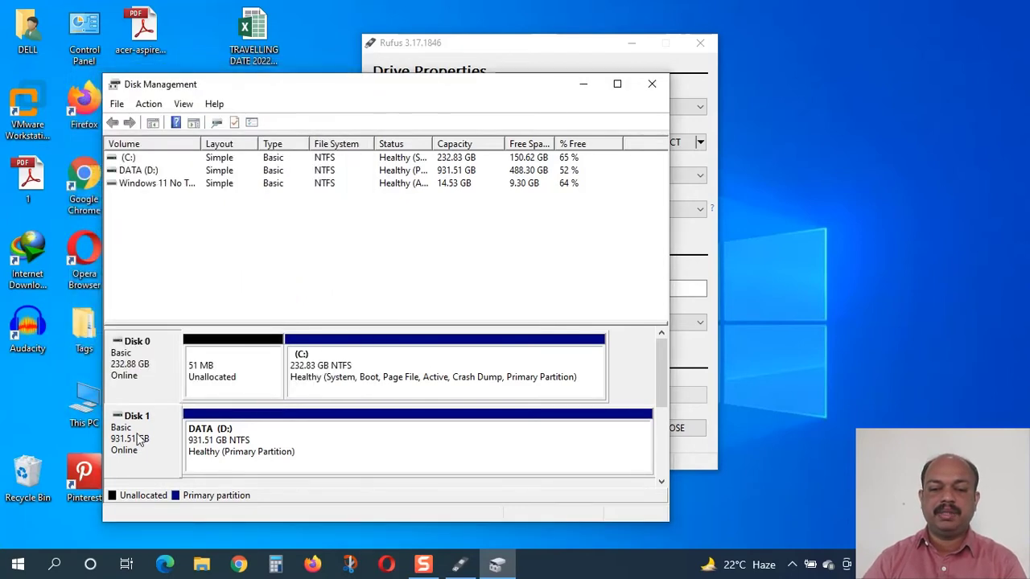
Close Disk Management and switch Rufus's partition scheme to MBR.
{"action": "left_click", "coordinate": [652, 83]}
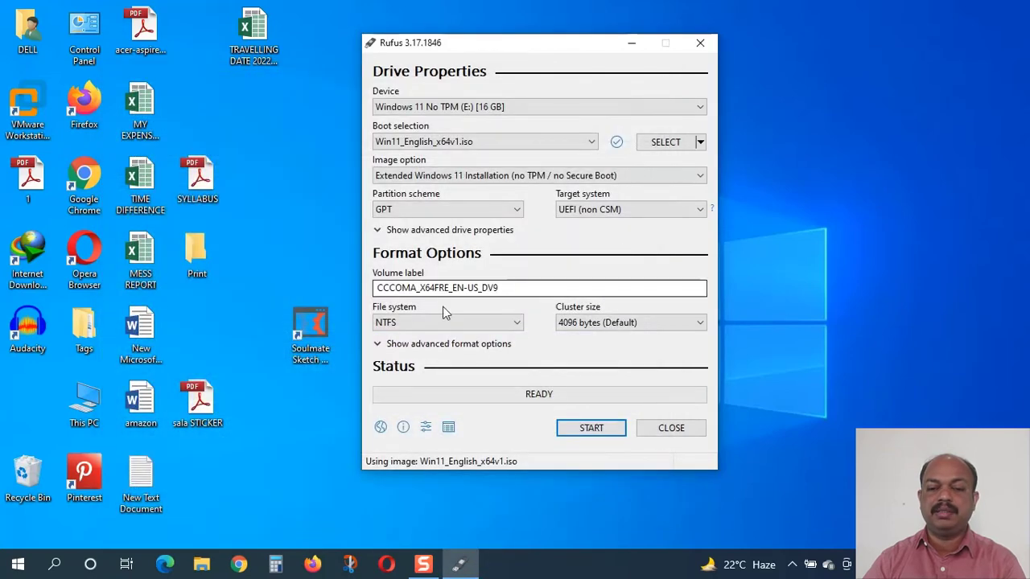
{"action": "left_click", "coordinate": [515, 212]}
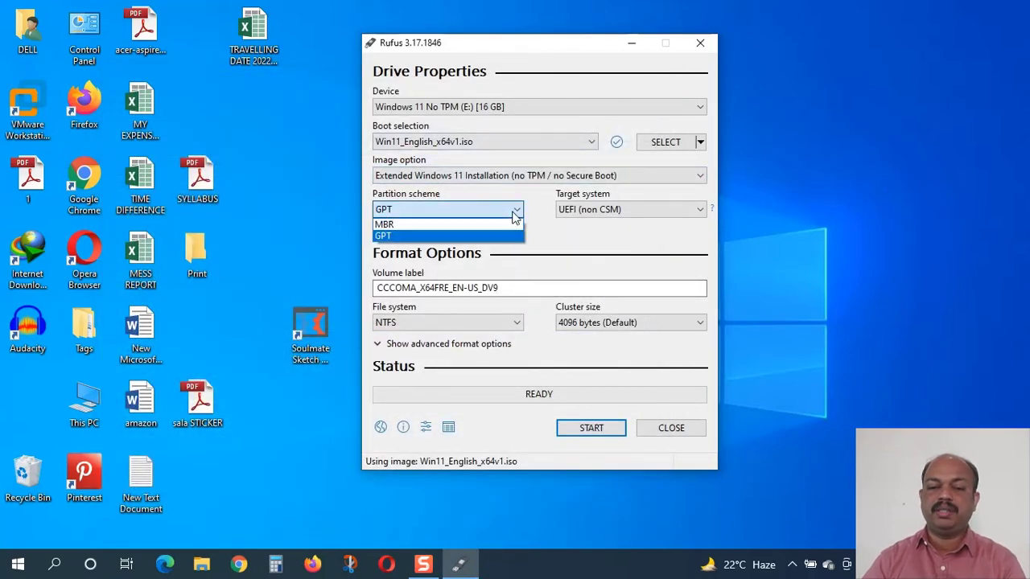
{"action": "left_click", "coordinate": [391, 225]}
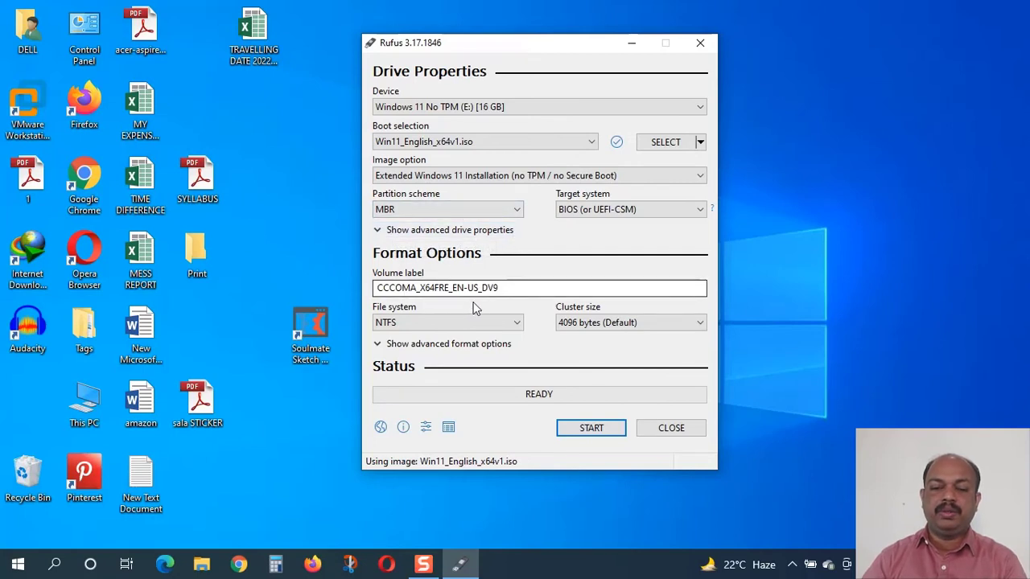
Replace the volume label with 'Windows 11 No TPM'.
{"action": "left_click", "coordinate": [505, 290]}
{"action": "left_click_drag", "start_coordinate": [505, 289], "coordinate": [356, 285]}
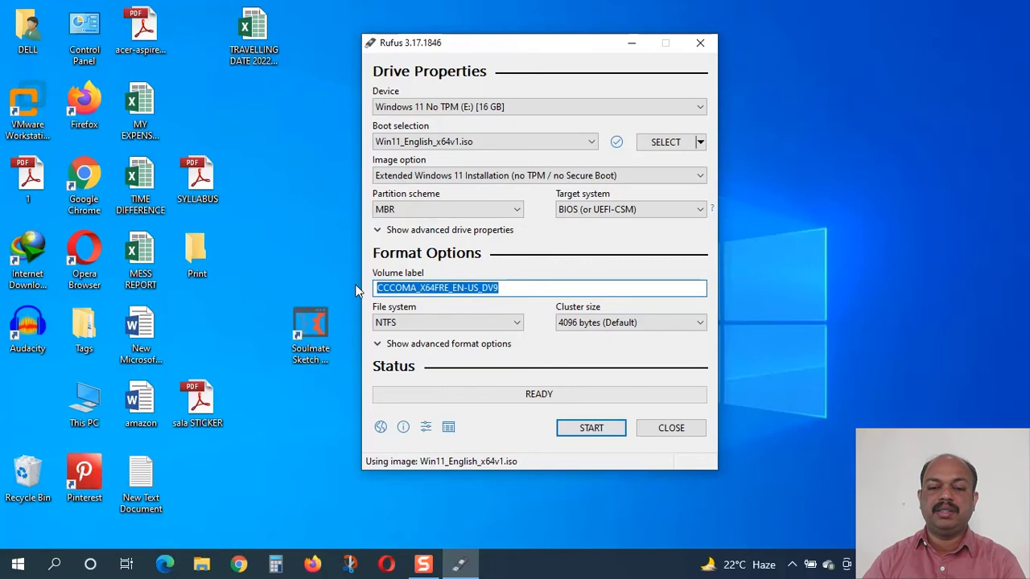
{"action": "type", "text": "W"}
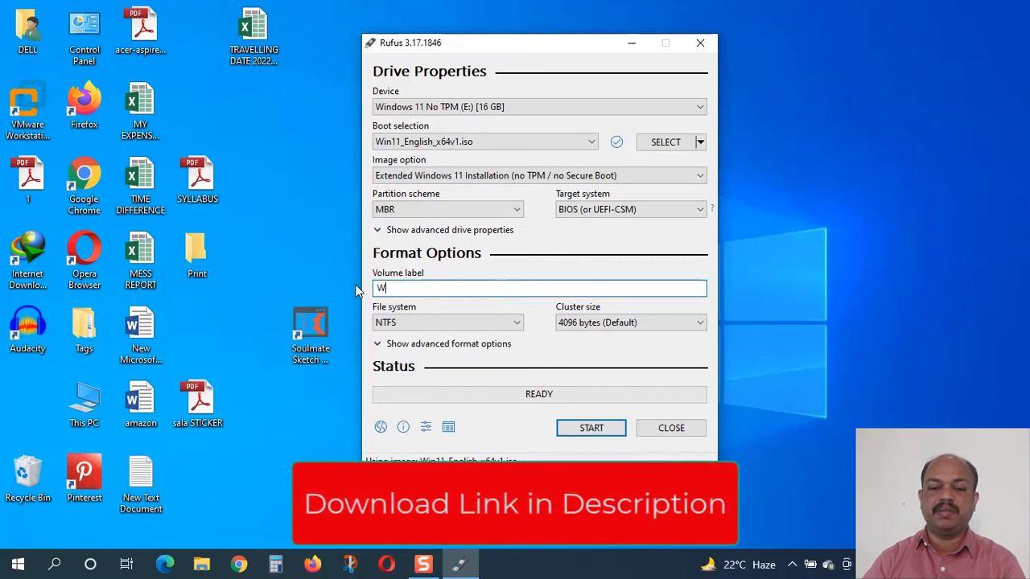
{"action": "type", "text": "indows"}
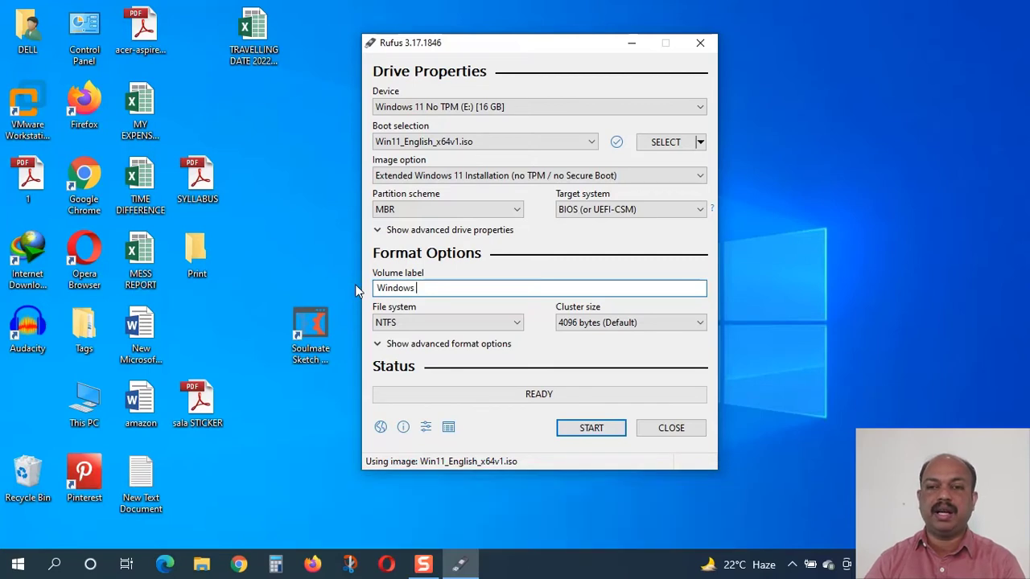
{"action": "type", "text": " 11 N"}
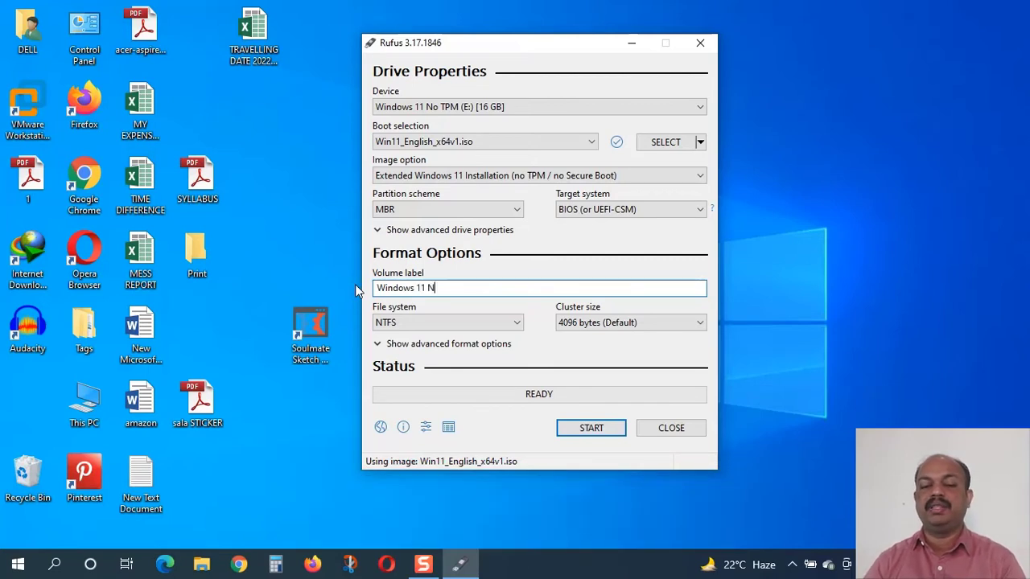
{"action": "type", "text": "o T"}
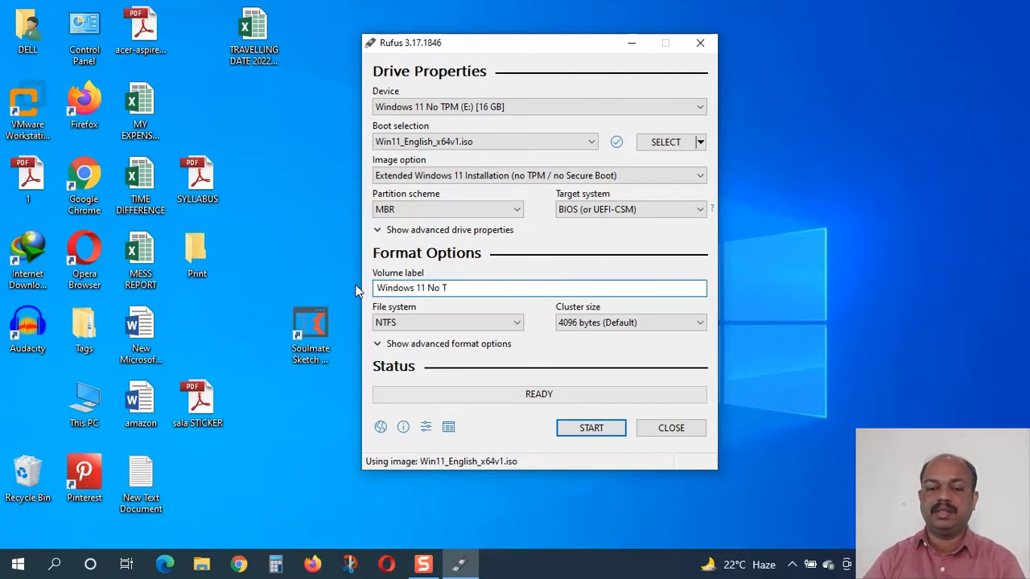
{"action": "type", "text": "PM"}
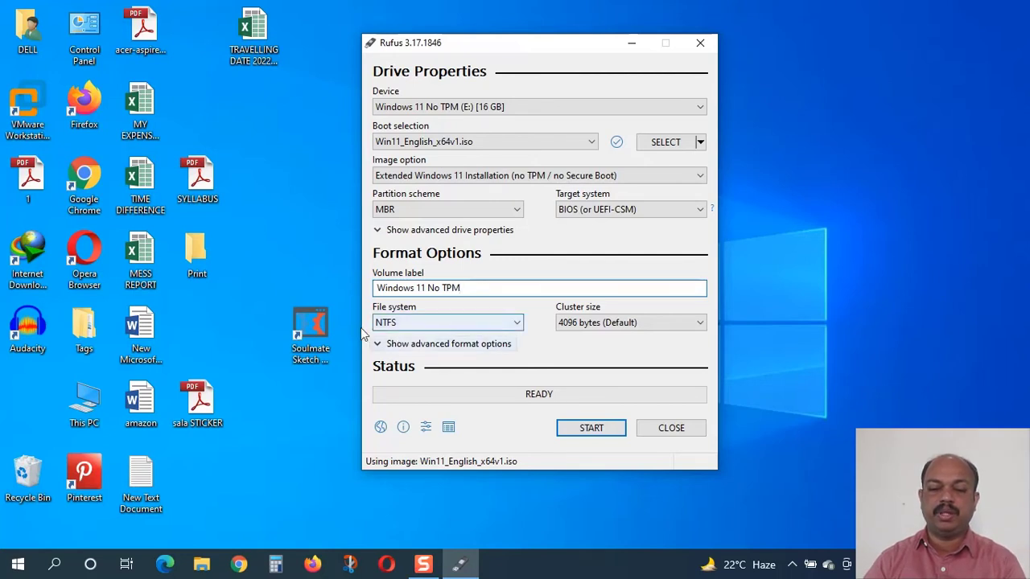
Write the image to the USB drive, accepting the data-loss warning, and close Rufus when finished.
{"action": "left_click", "coordinate": [591, 429]}
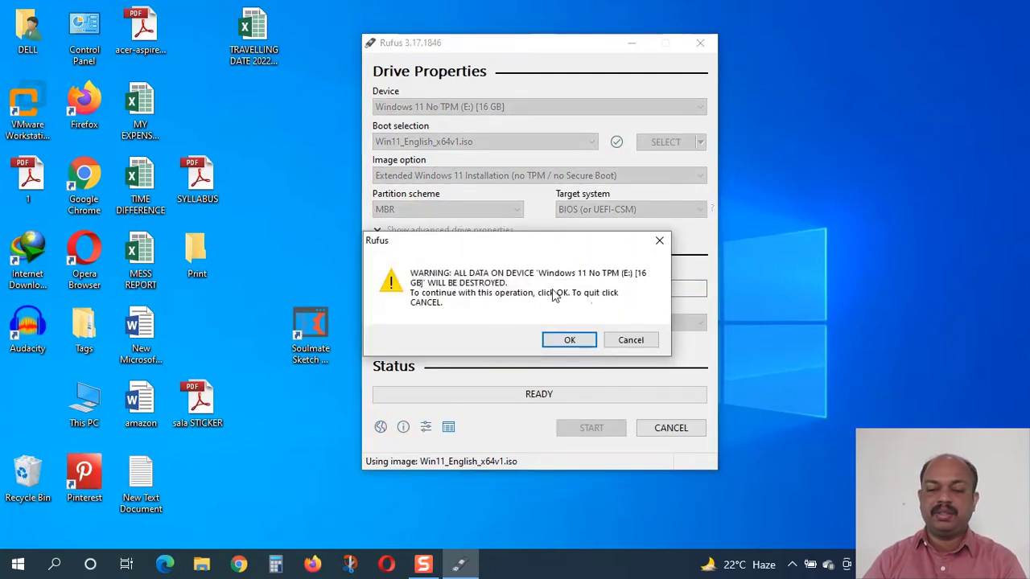
{"action": "left_click", "coordinate": [570, 346]}
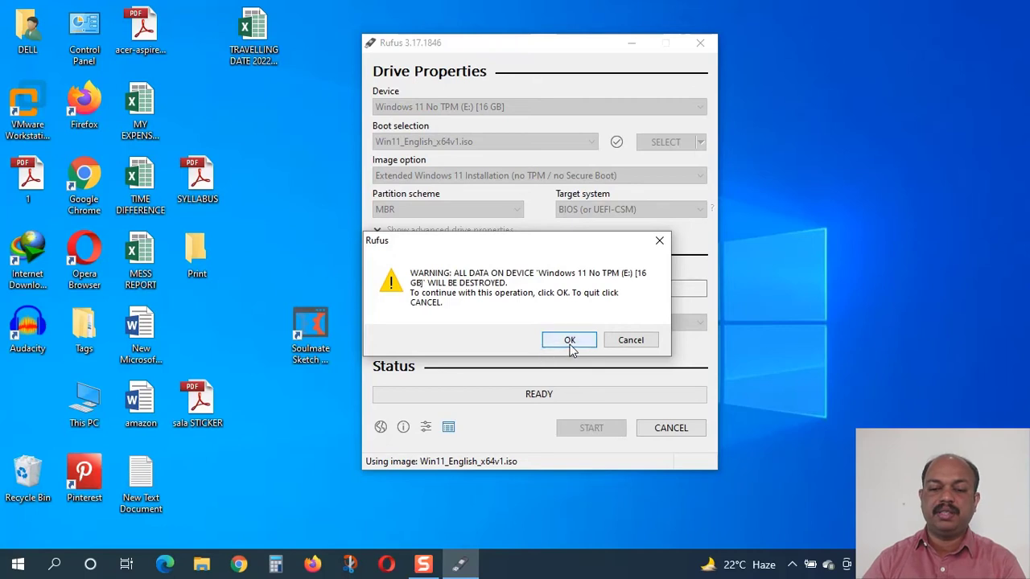
{"action": "left_click", "coordinate": [569, 340]}
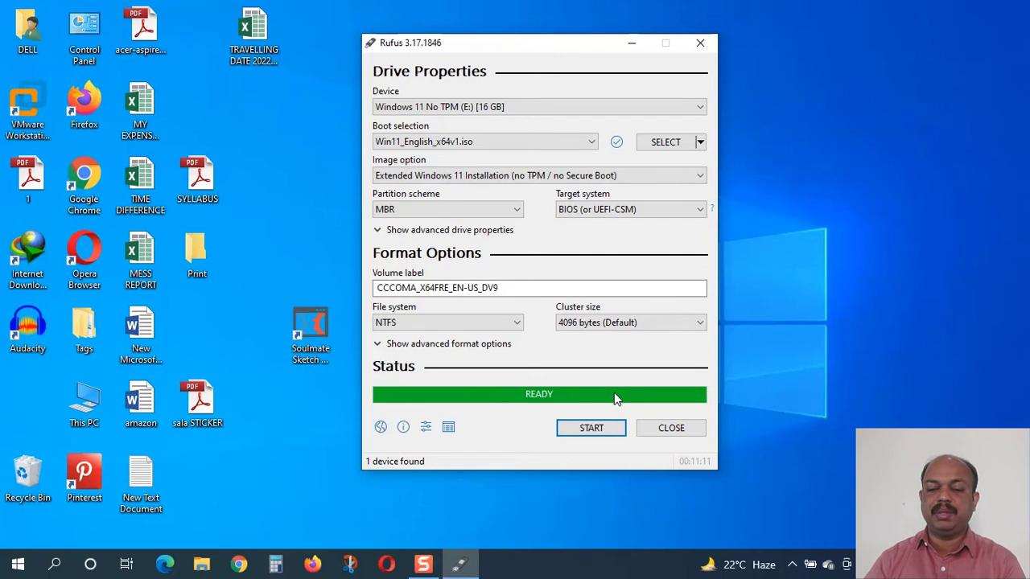
{"action": "left_click", "coordinate": [671, 428]}
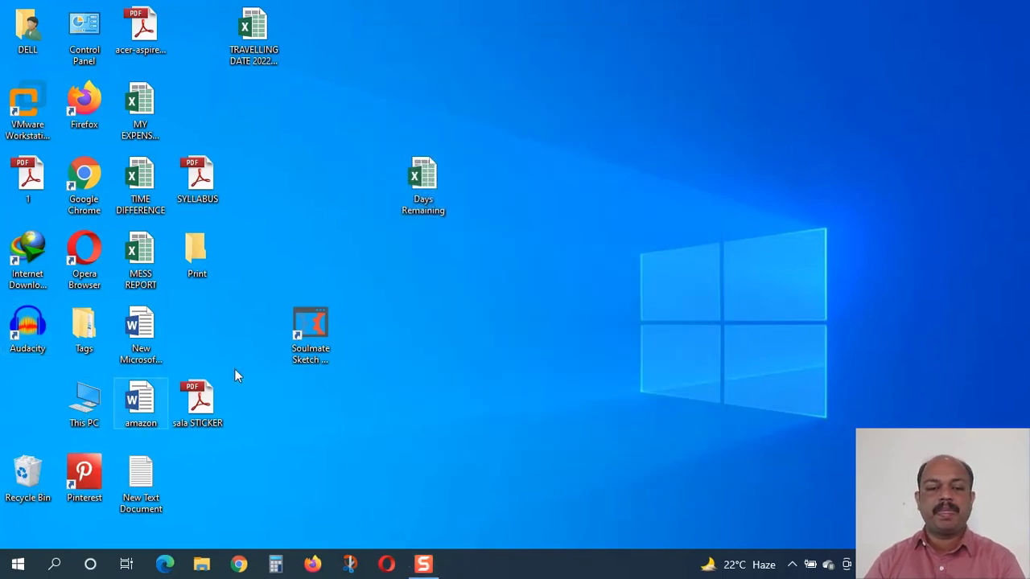
Run tpm.msc to confirm no compatible TPM is found, then close the TPM Management console.
{"action": "right_click", "coordinate": [18, 565]}
{"action": "left_click", "coordinate": [58, 489]}
{"action": "type", "text": "tp"}
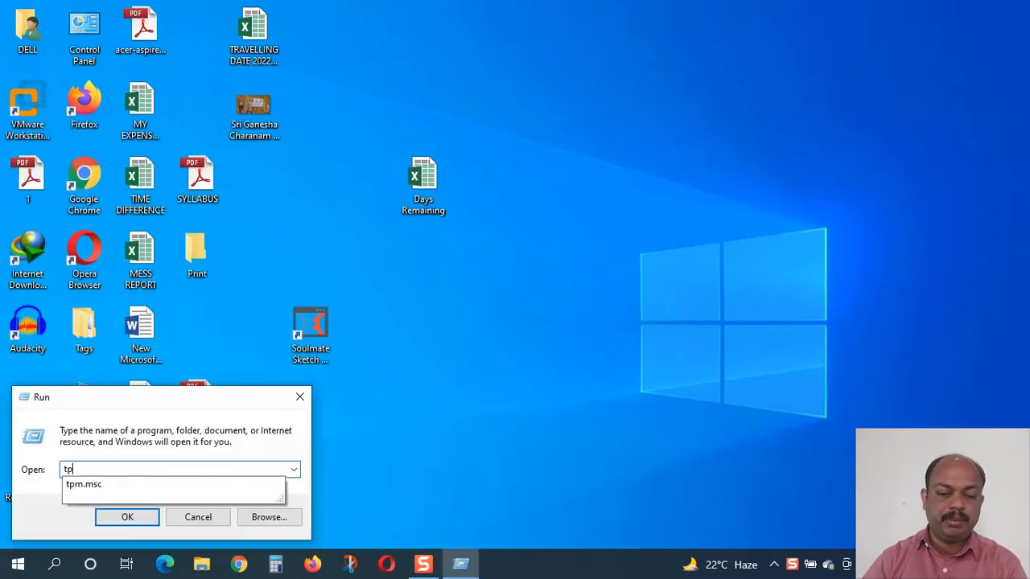
{"action": "type", "text": "m.msc"}
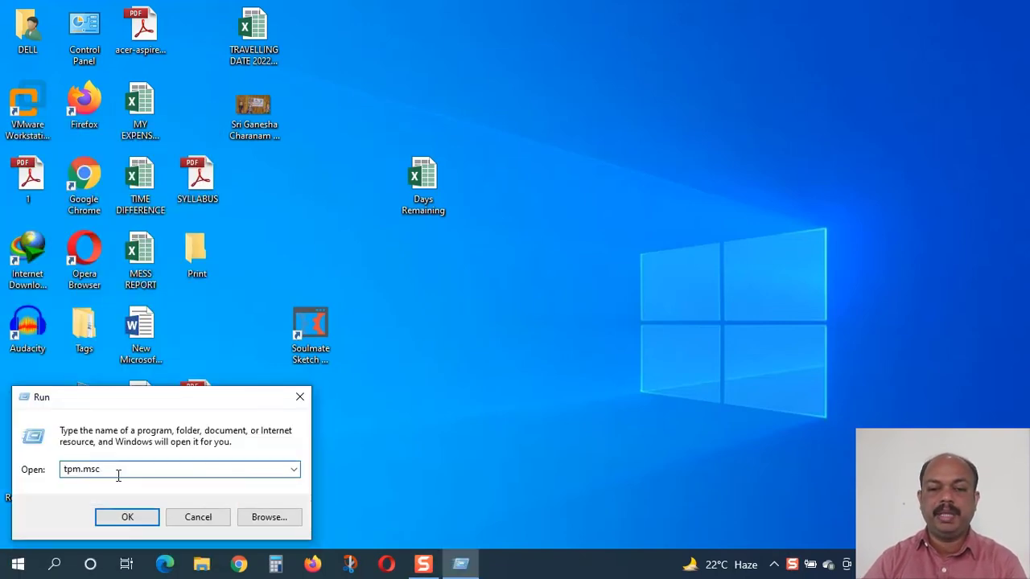
{"action": "left_click", "coordinate": [127, 517]}
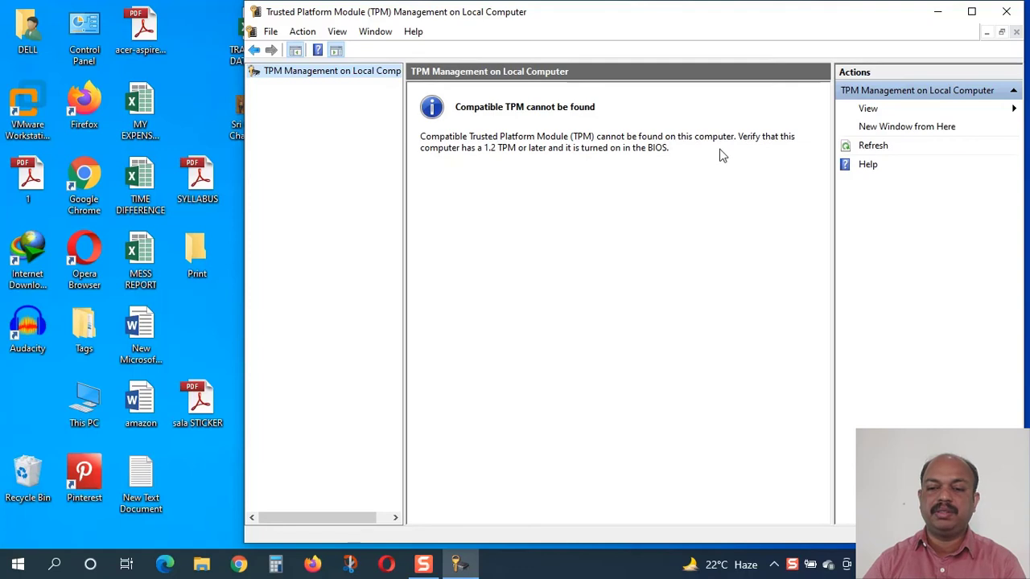
{"action": "left_click", "coordinate": [1012, 21]}
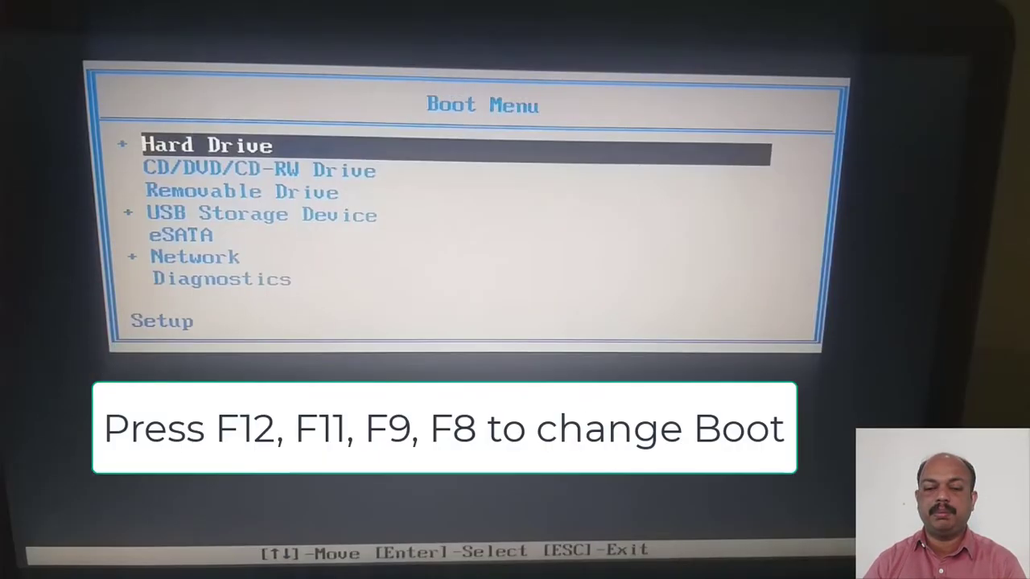
Boot from the USB Storage Device and set the time and currency format to English (United States).
{"action": "key", "text": "Down"}
{"action": "key", "text": "Down"}
{"action": "key", "text": "Down"}
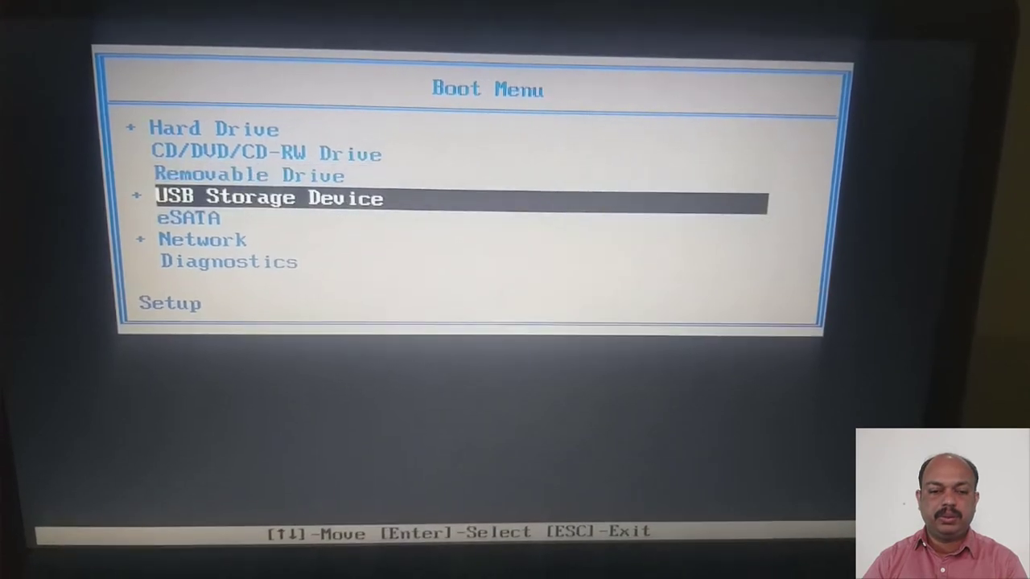
{"action": "key", "text": "Return"}
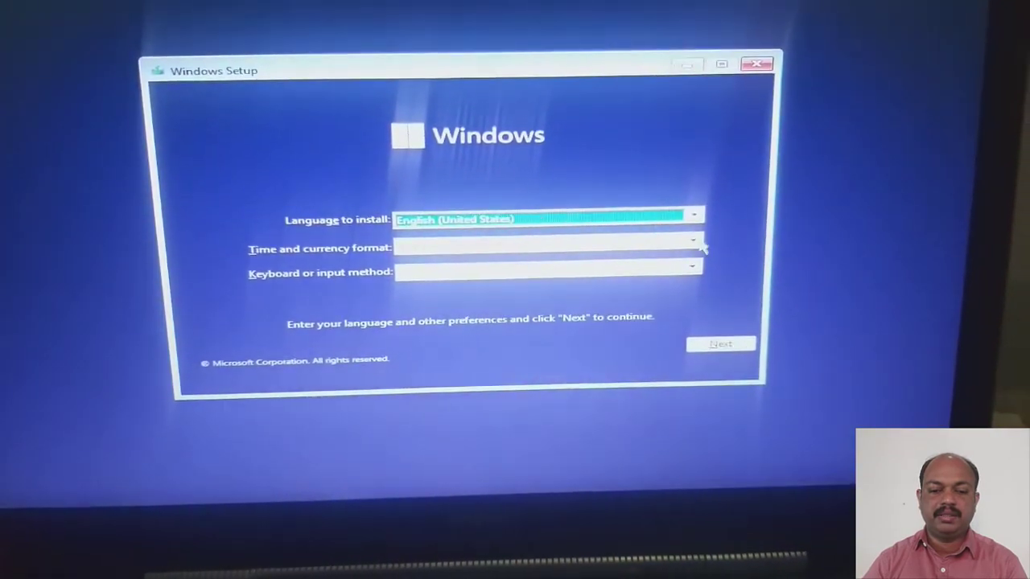
{"action": "left_click", "coordinate": [684, 237]}
{"action": "left_click", "coordinate": [660, 257]}
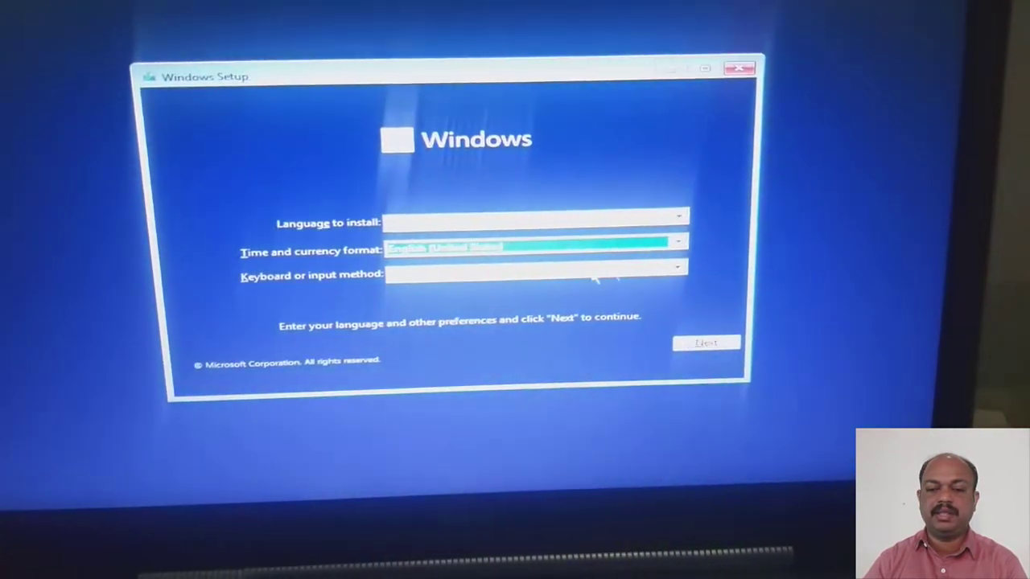
{"action": "left_click", "coordinate": [711, 340]}
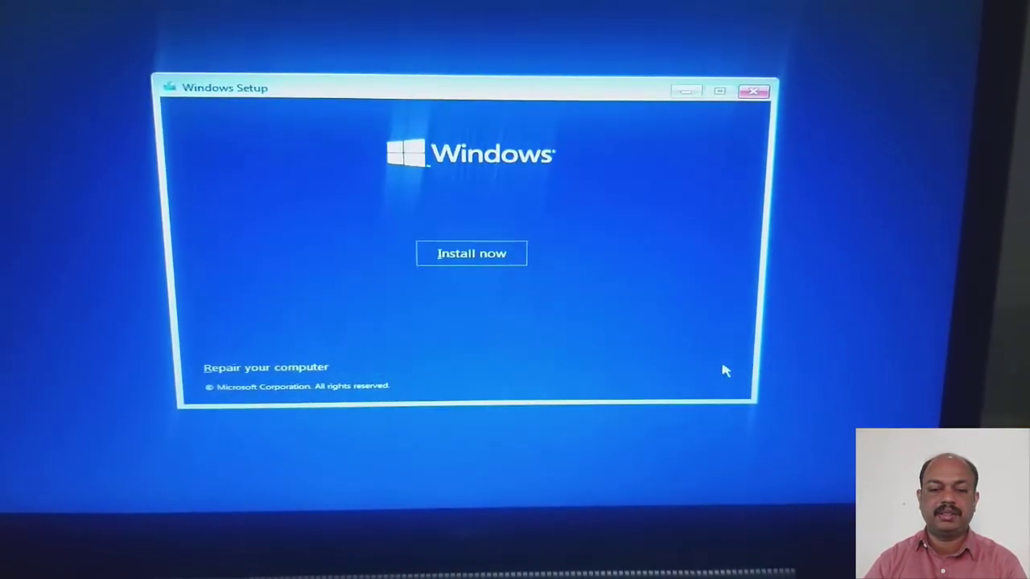
Start the installation without a product key and select the Windows 11 Pro edition.
{"action": "left_click", "coordinate": [468, 253]}
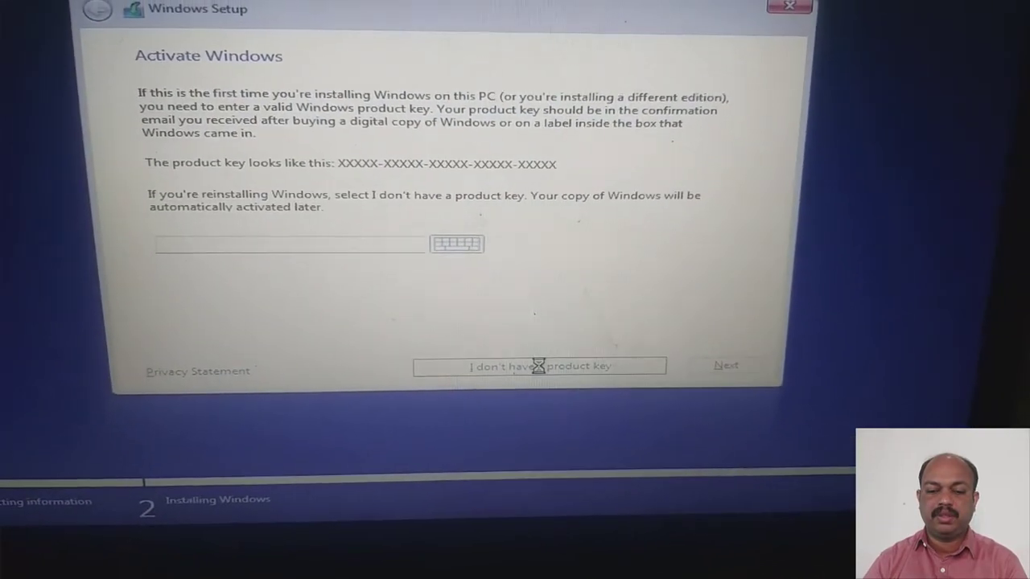
{"action": "left_click", "coordinate": [539, 338]}
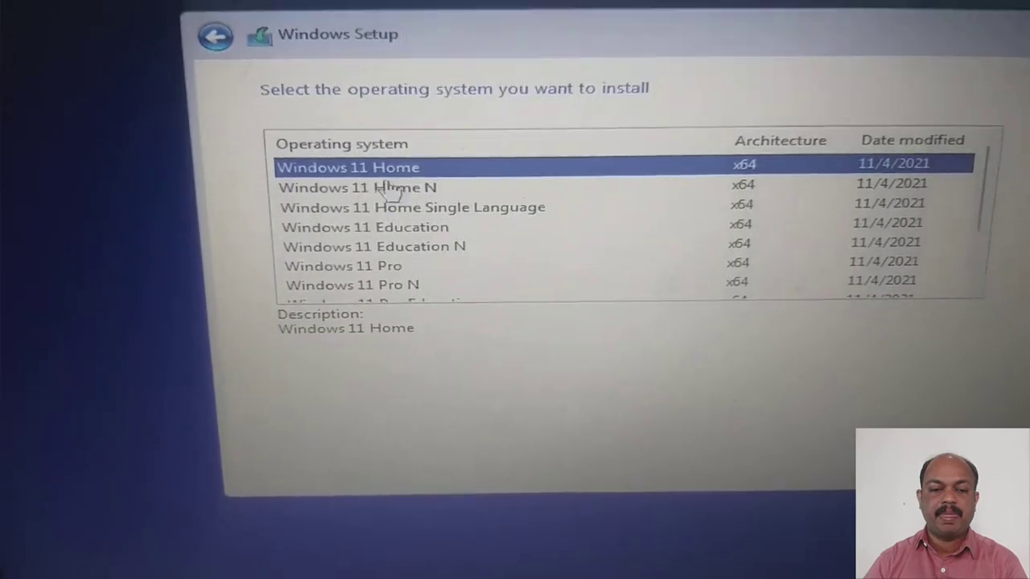
{"action": "scroll", "coordinate": [211, 187], "scroll_direction": "down", "scroll_amount": 2}
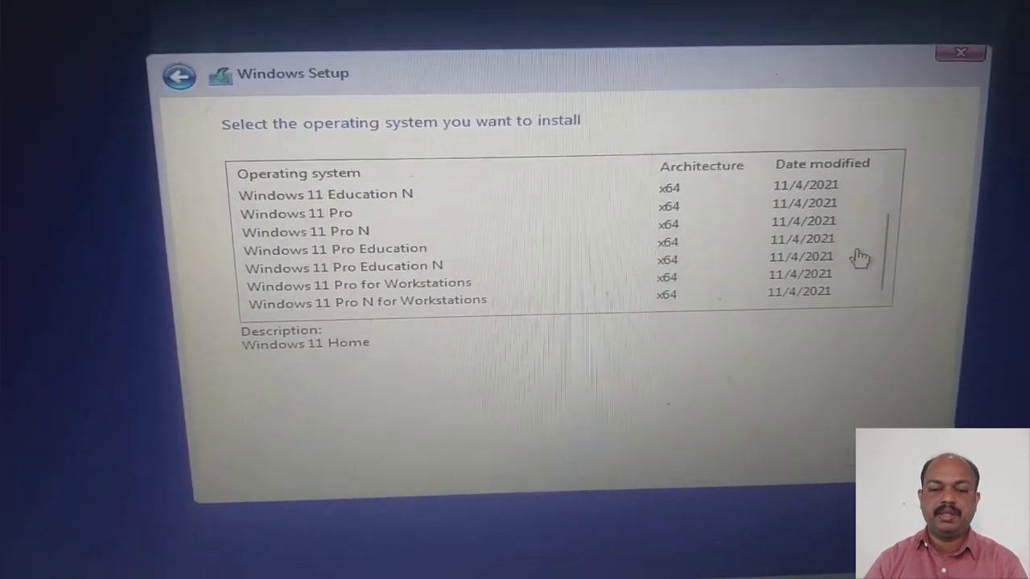
{"action": "scroll", "coordinate": [877, 226], "scroll_direction": "up", "scroll_amount": 3}
{"action": "scroll", "coordinate": [869, 273], "scroll_direction": "down", "scroll_amount": 2}
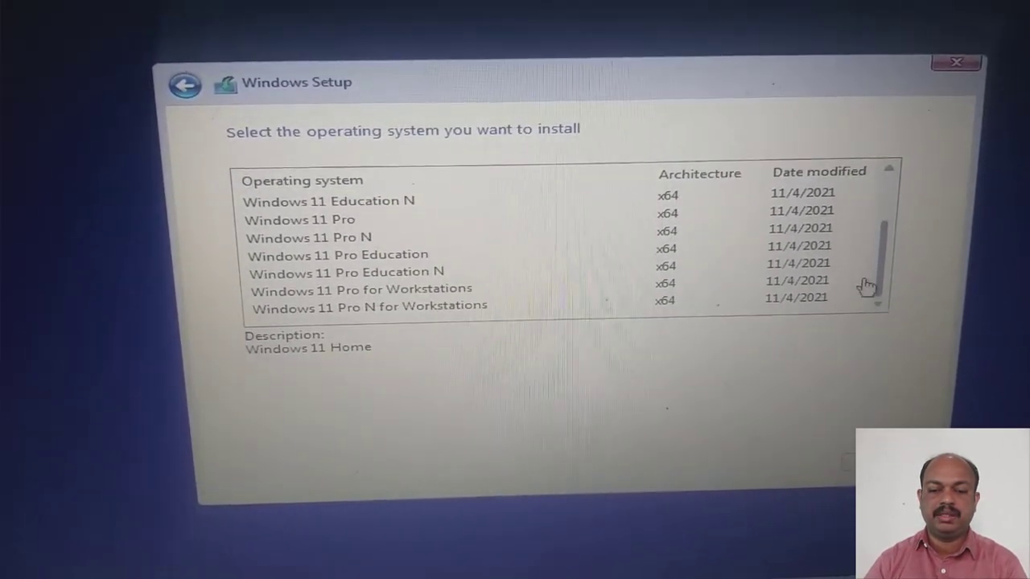
{"action": "left_click", "coordinate": [322, 223]}
{"action": "scroll", "coordinate": [374, 260], "scroll_direction": "up", "scroll_amount": 2}
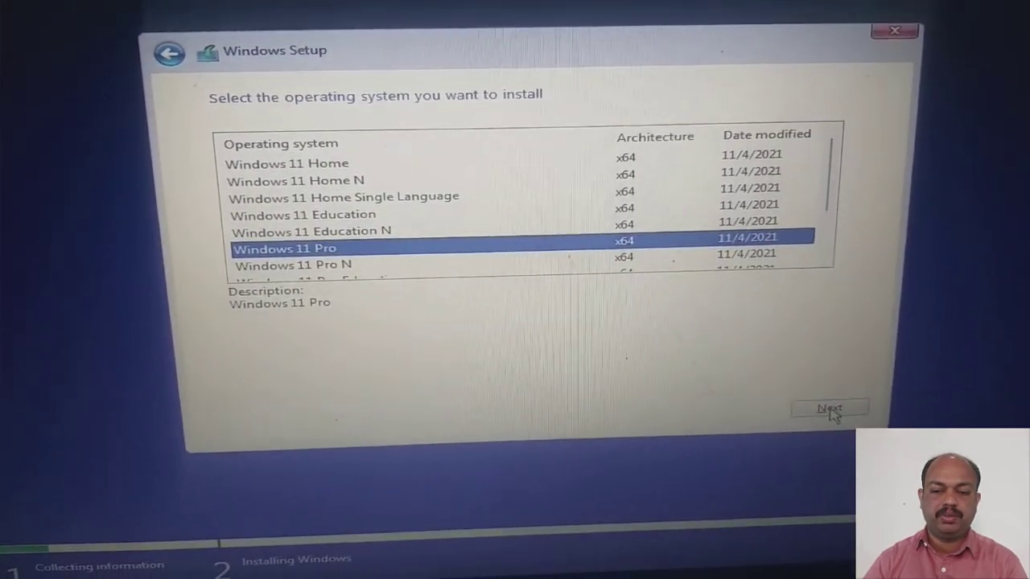
{"action": "left_click", "coordinate": [841, 450]}
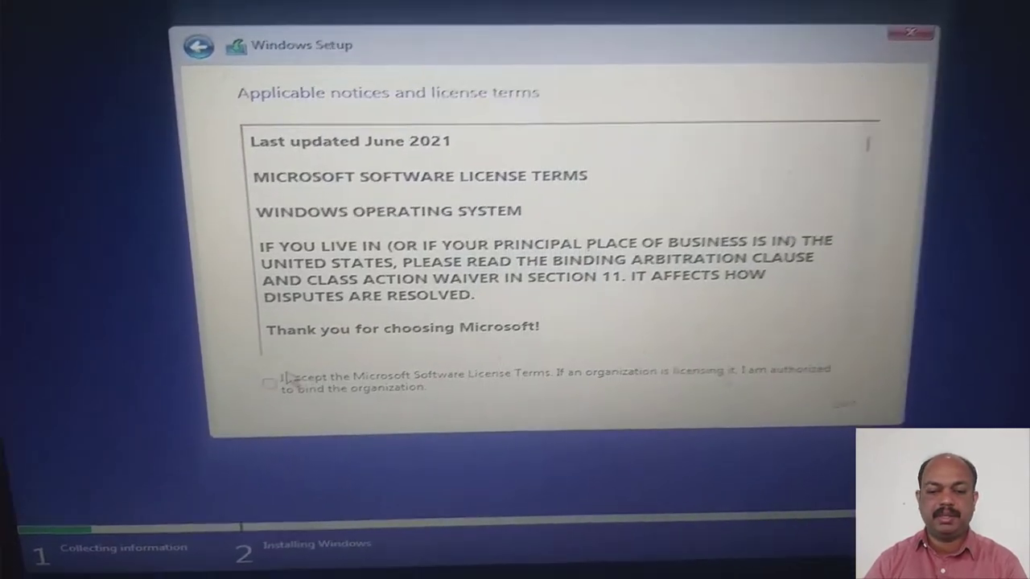
Accept the license terms and choose Custom: Install Windows only (advanced).
{"action": "left_click", "coordinate": [287, 374]}
{"action": "left_click", "coordinate": [782, 383]}
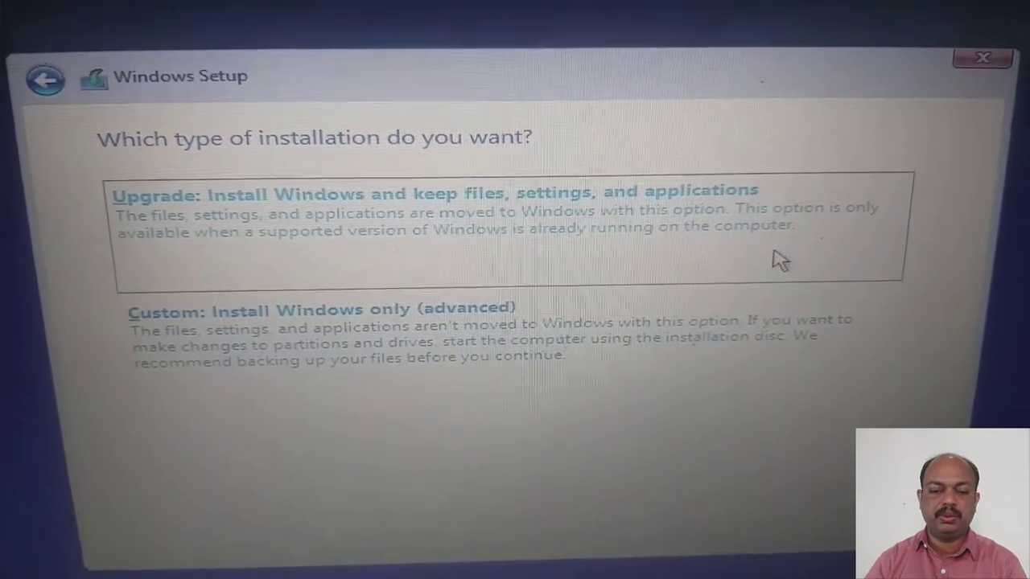
{"action": "left_click", "coordinate": [310, 321]}
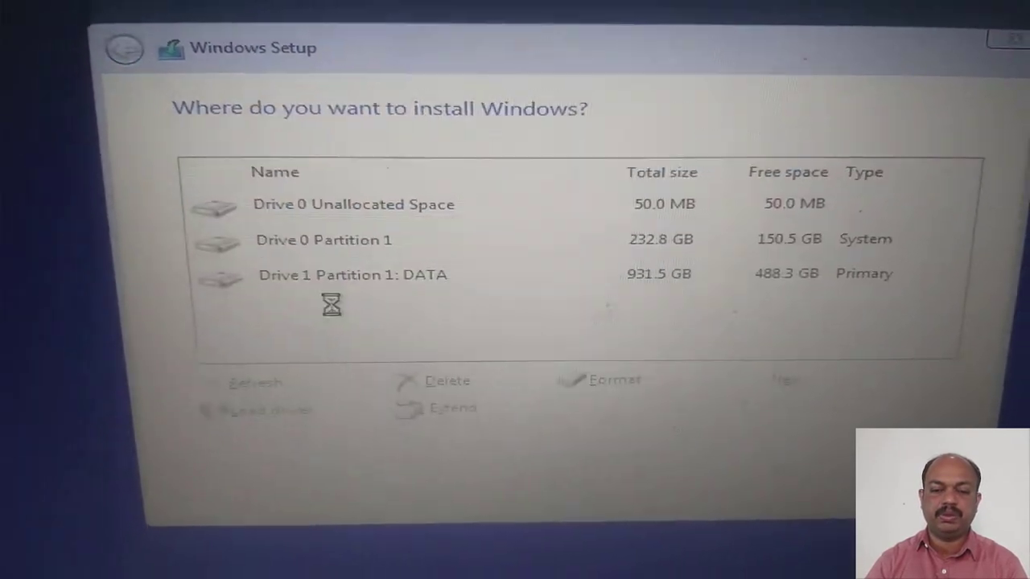